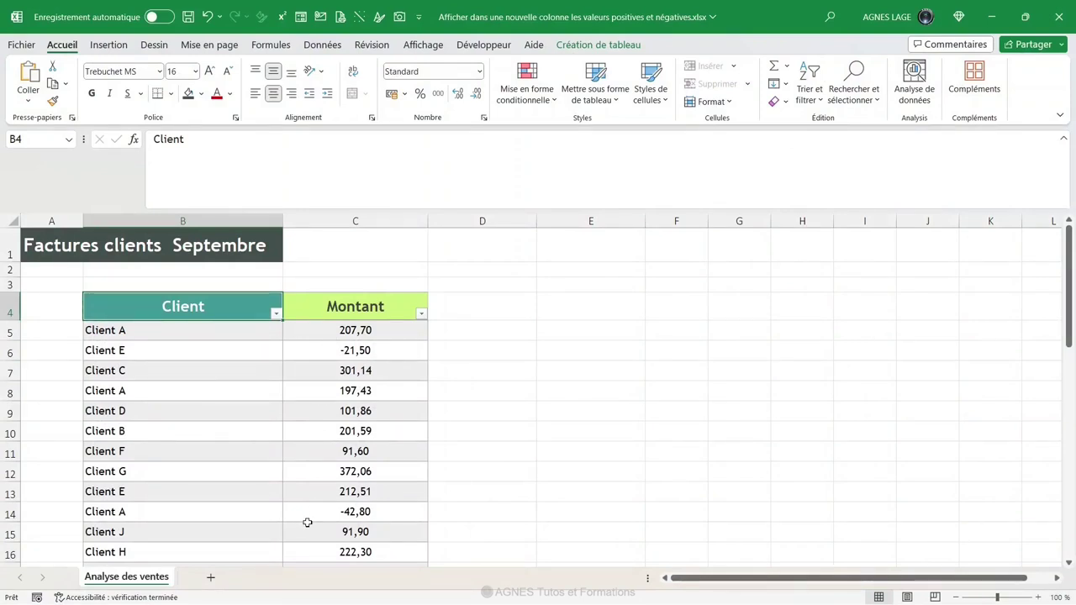
Enter the header Factures in D4 beside Montant and give it a mint-green fill
scroll(201, 515, down, 3)
scroll(200, 514, up, 2)
scroll(200, 514, up, 2)
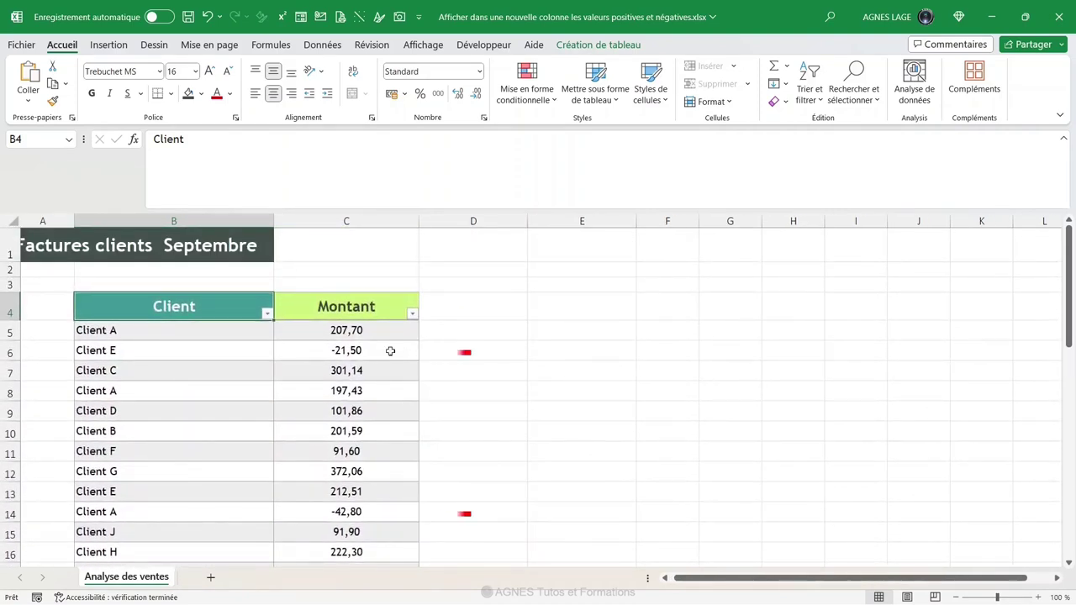
scroll(389, 518, down, 1)
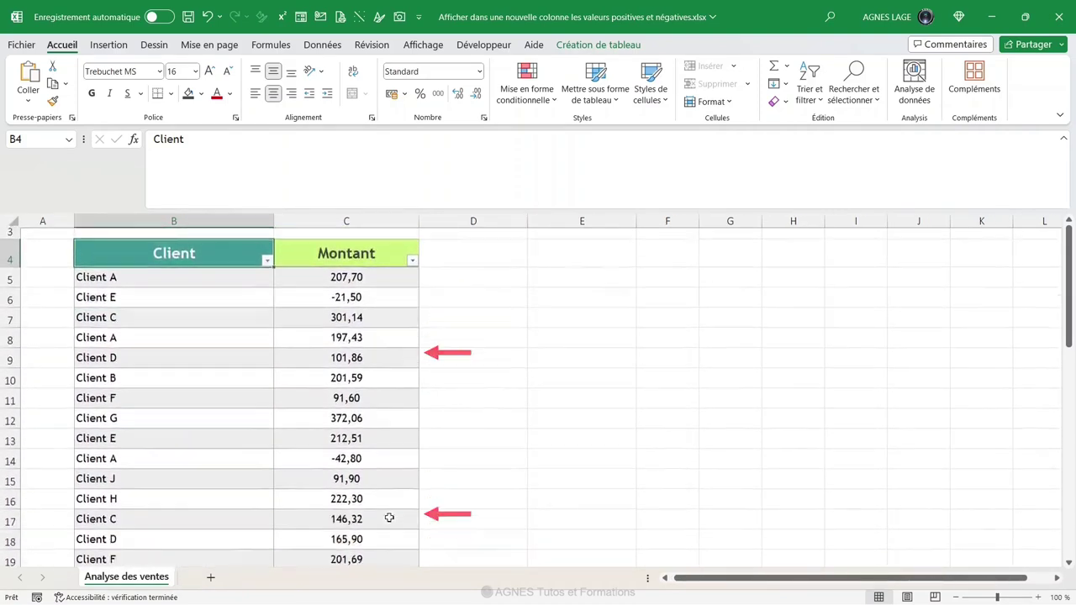
scroll(389, 518, down, 3)
scroll(383, 504, down, 1)
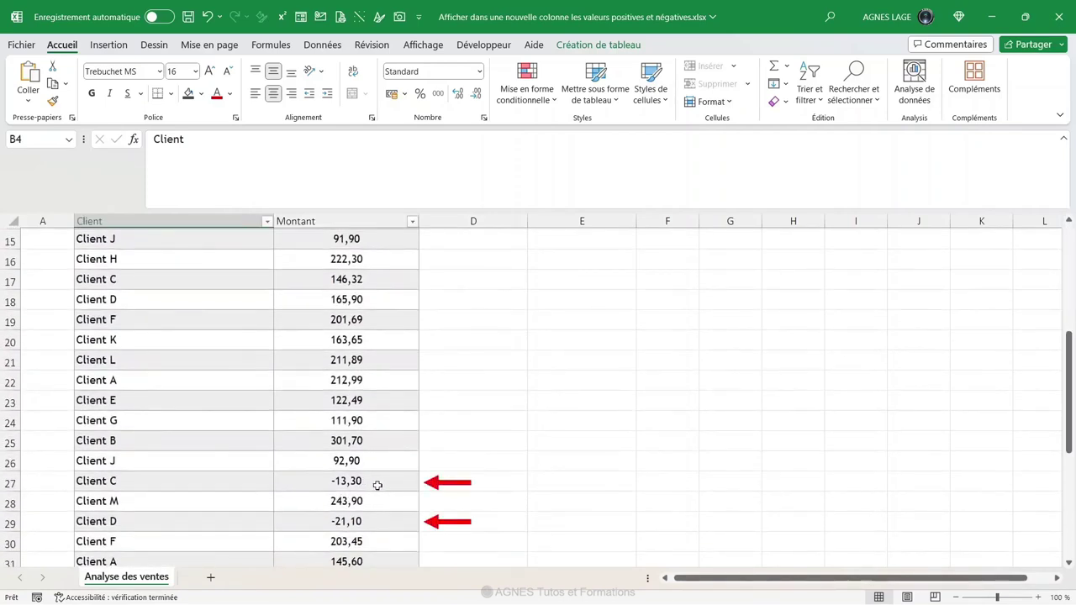
scroll(375, 528, up, 1)
scroll(376, 528, up, 2)
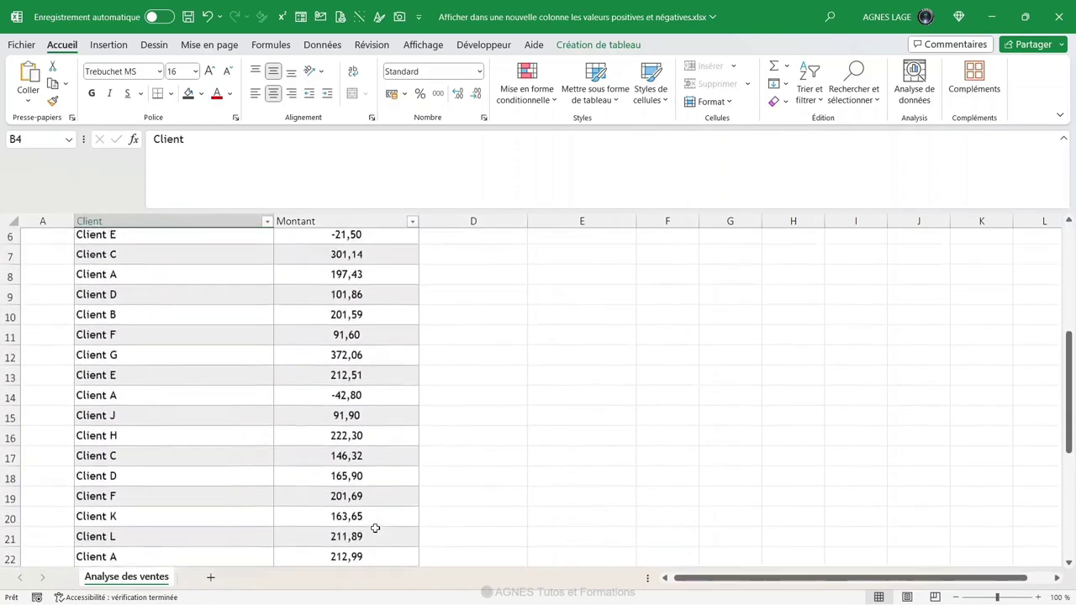
scroll(375, 528, up, 2)
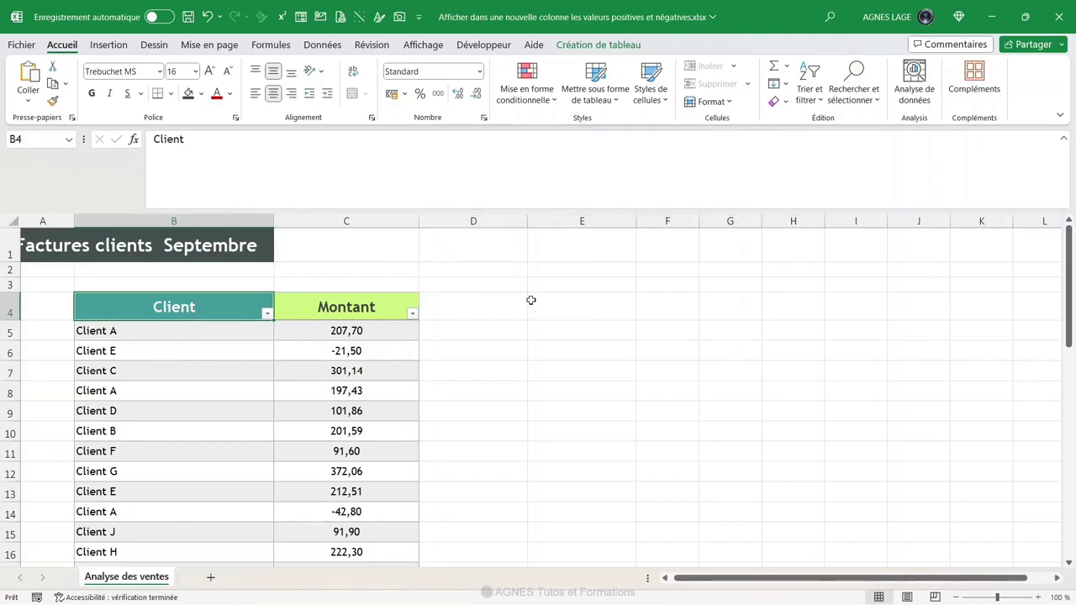
click(469, 308)
text(Factures)
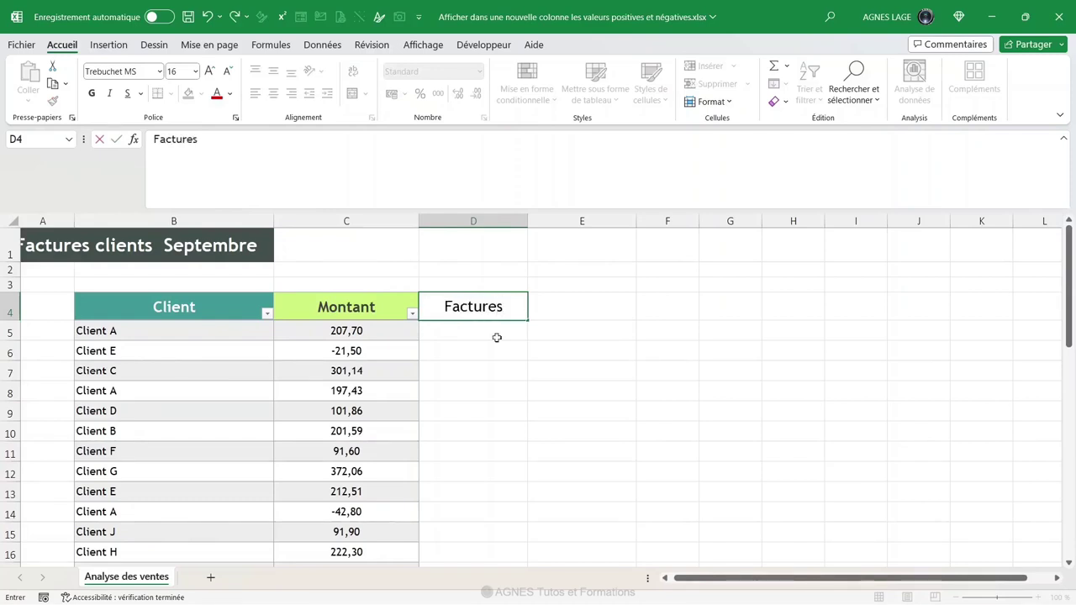
key(ctrl+Return)
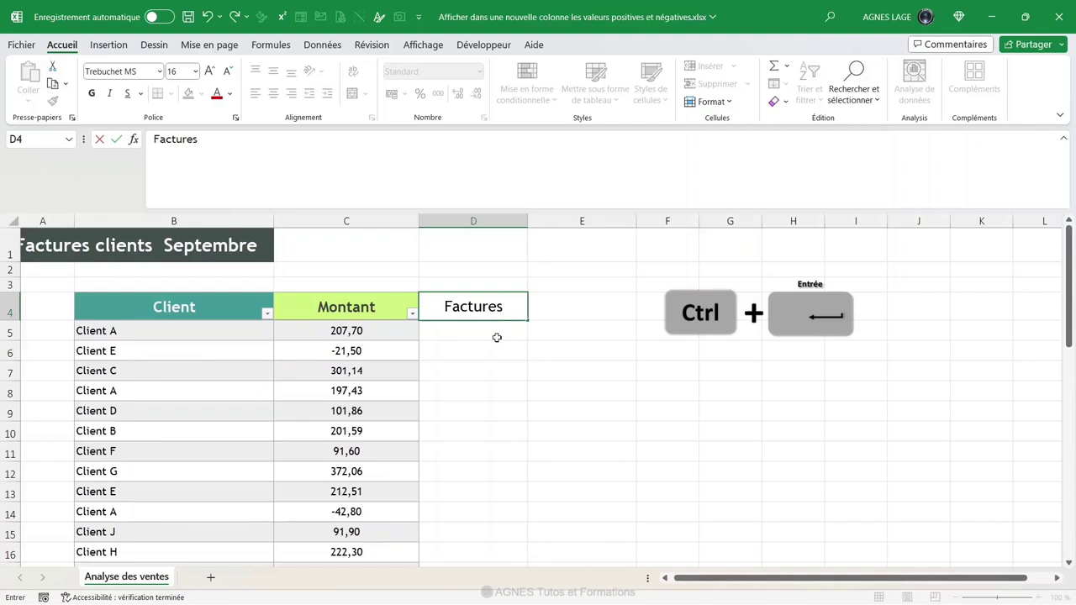
key(ctrl+Return)
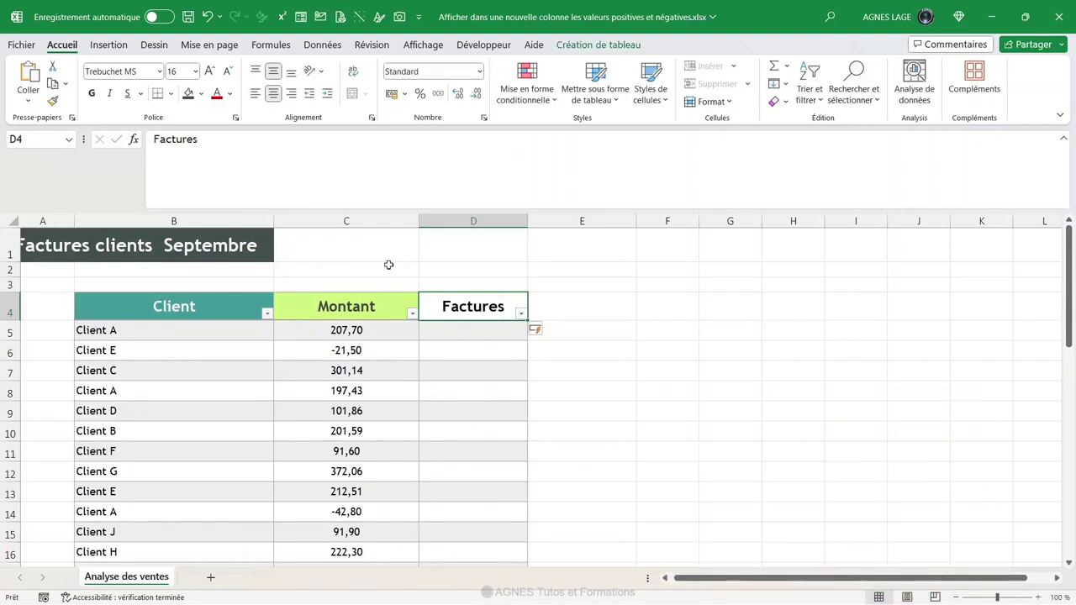
click(201, 94)
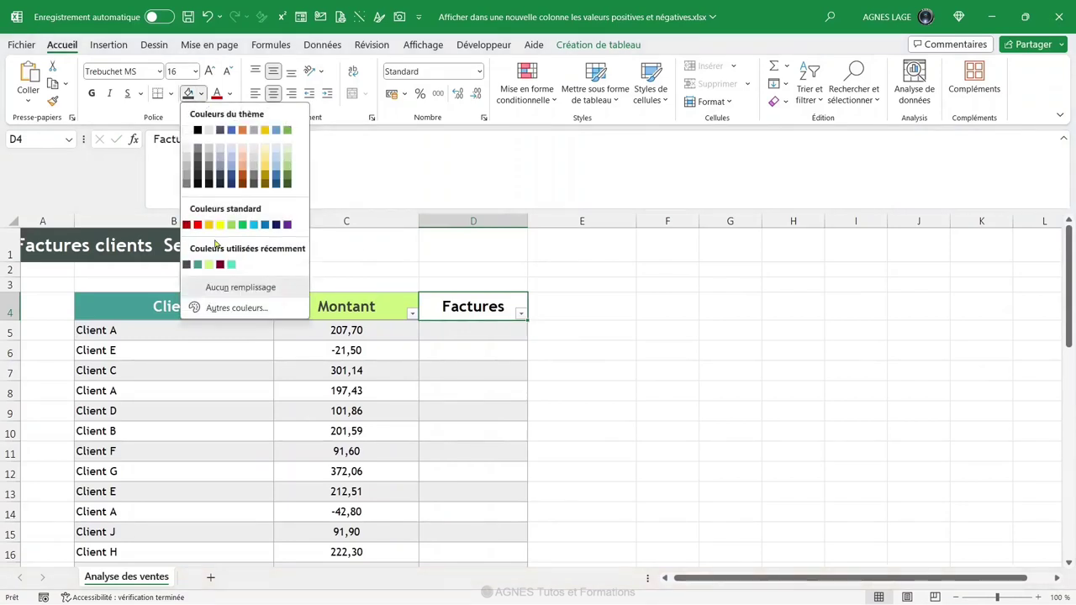
click(232, 265)
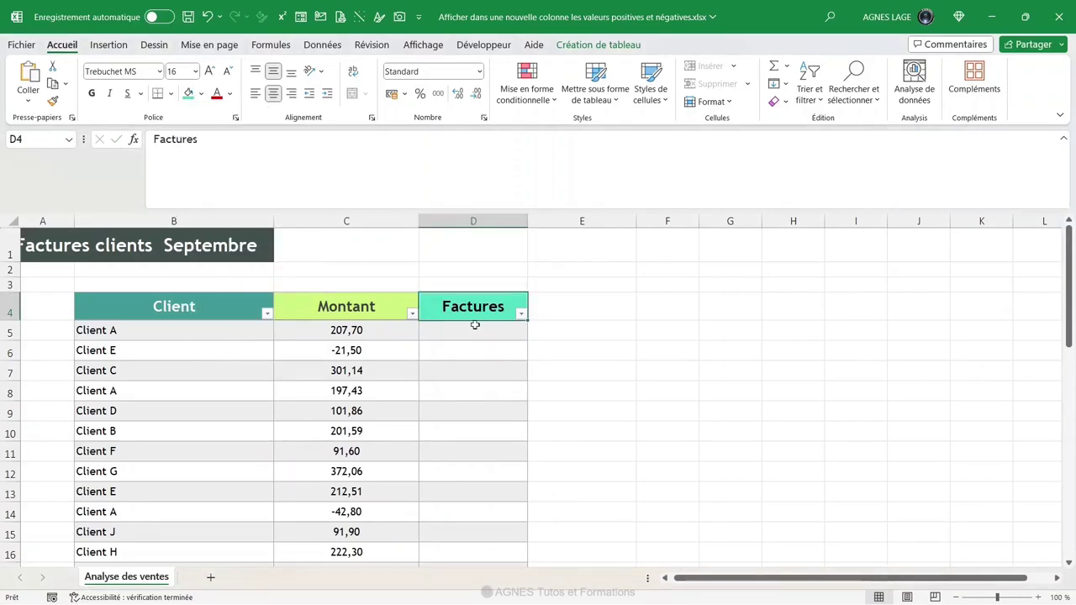
Enter the header Avoirs in E4 with a dark burgundy fill and white text
click(578, 308)
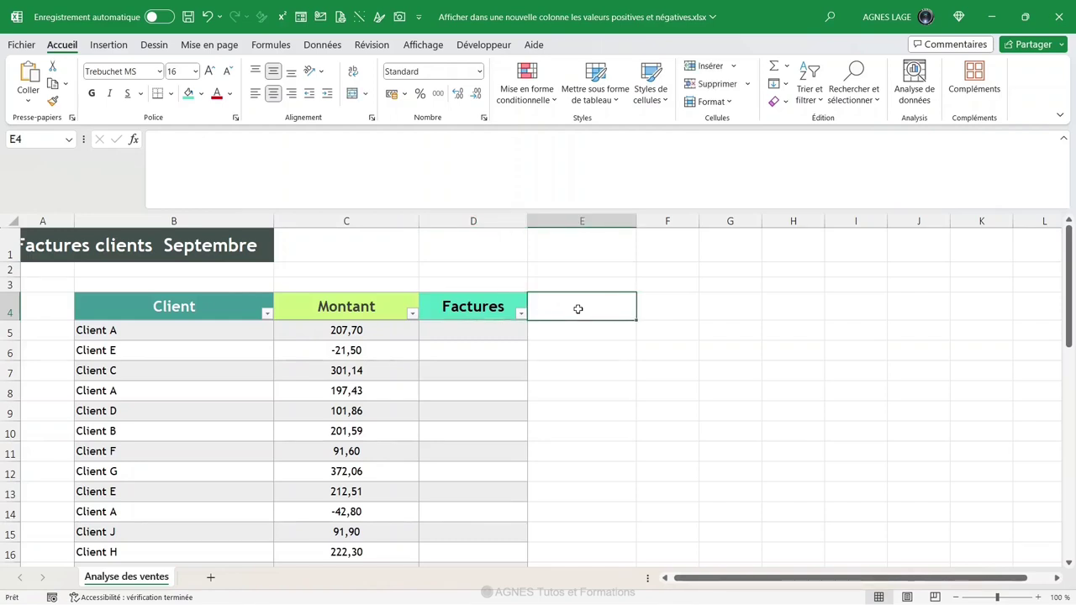
text(Avoirs)
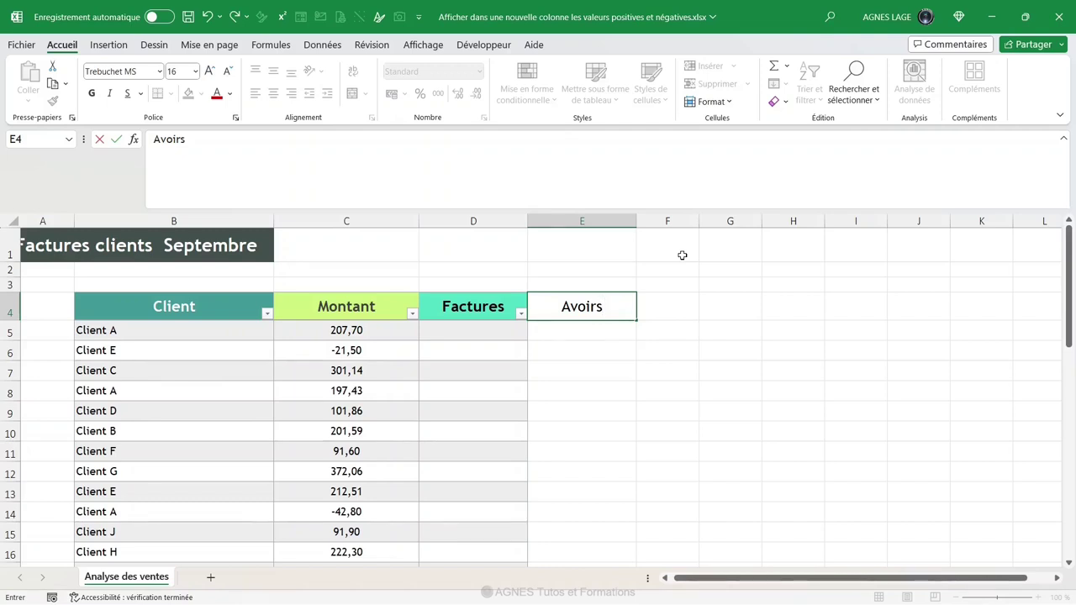
key(ctrl+Return)
click(202, 95)
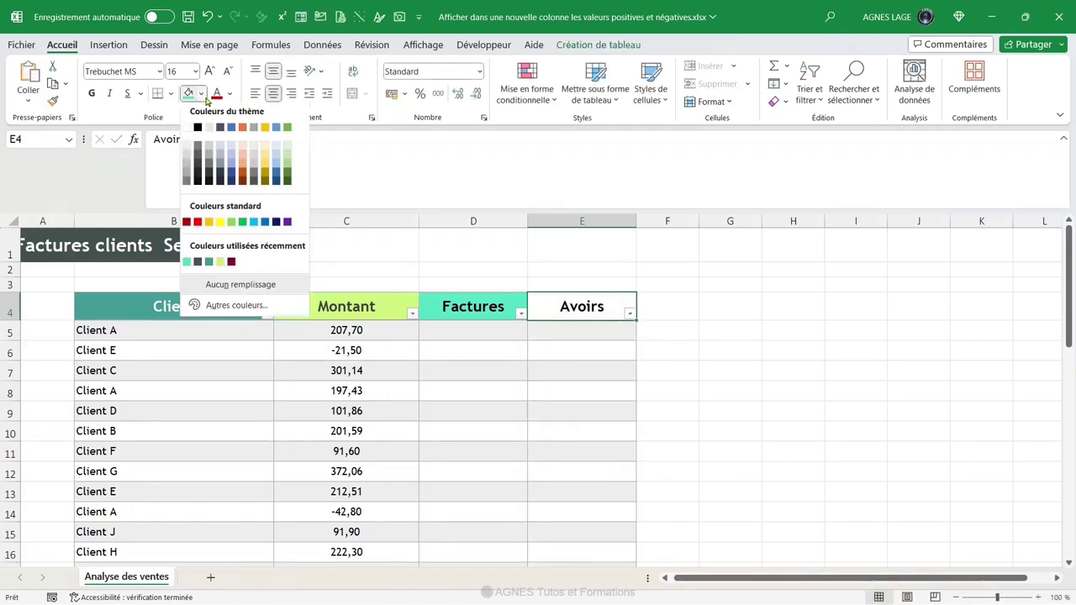
click(232, 262)
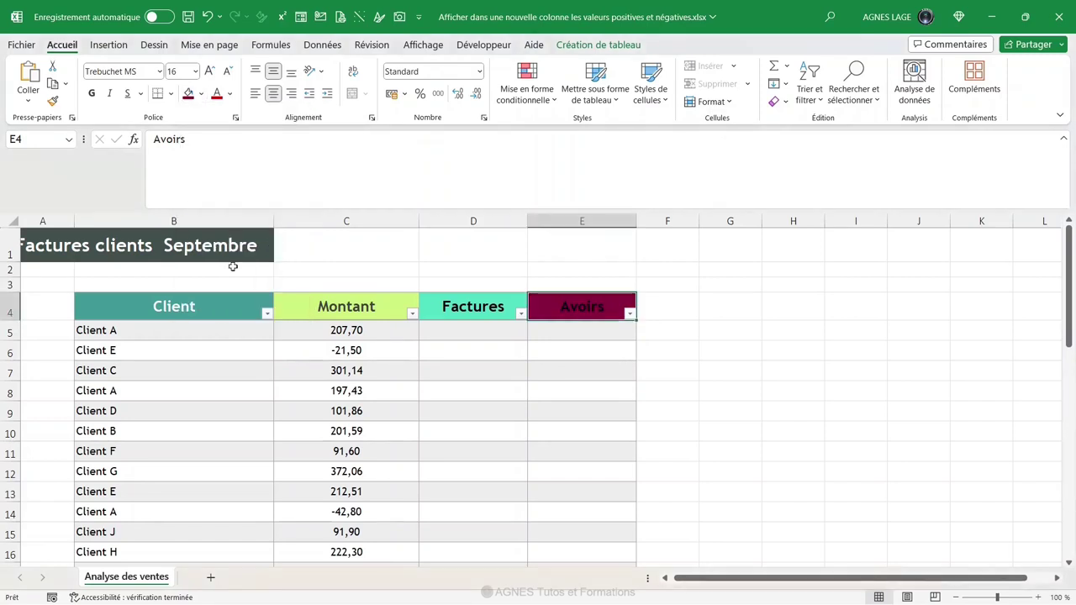
click(231, 94)
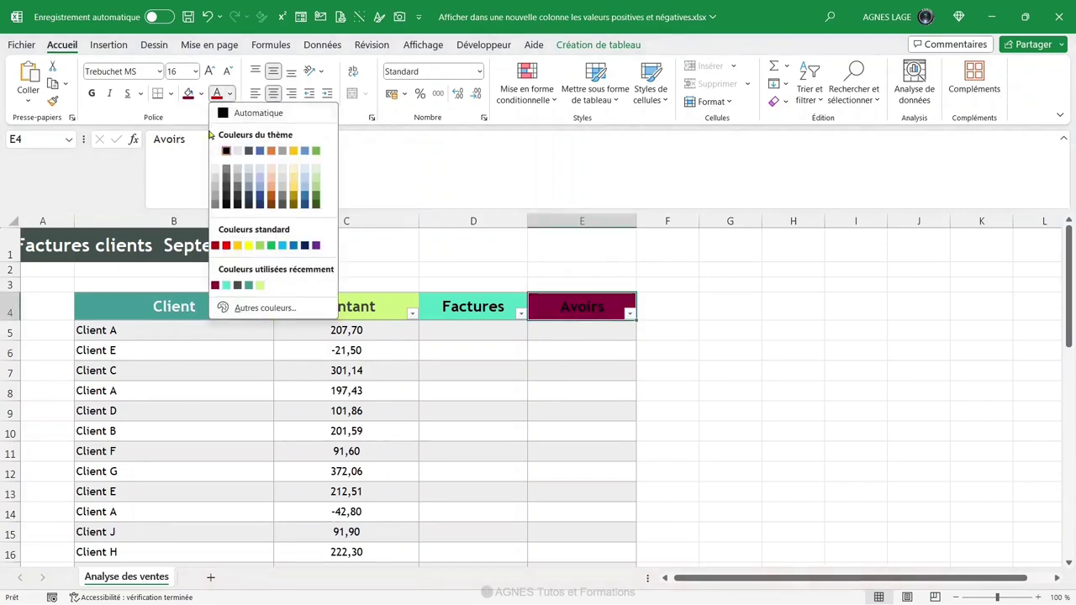
click(214, 150)
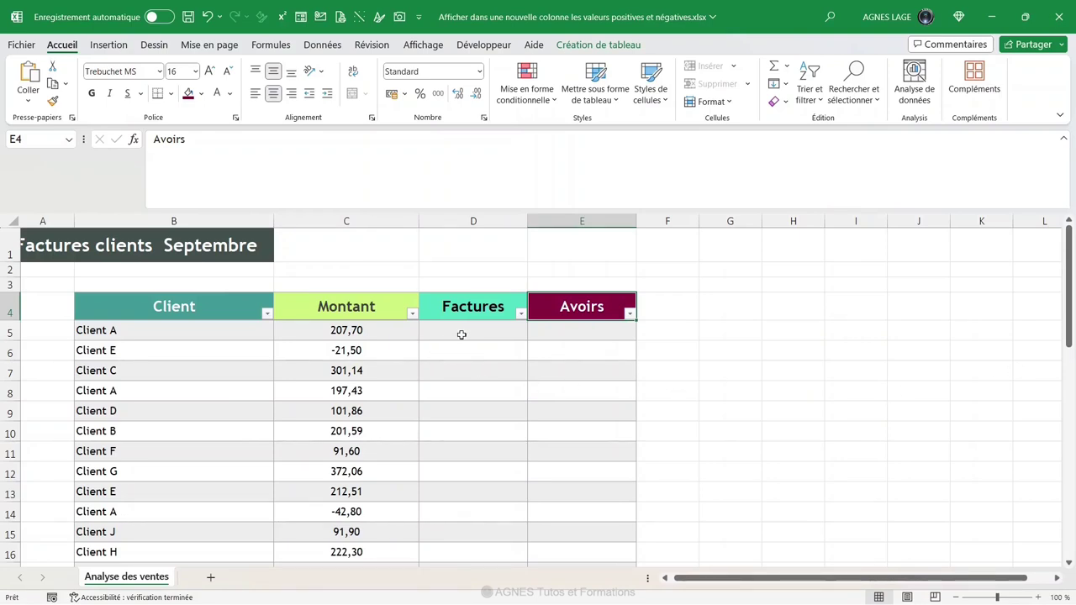
click(462, 335)
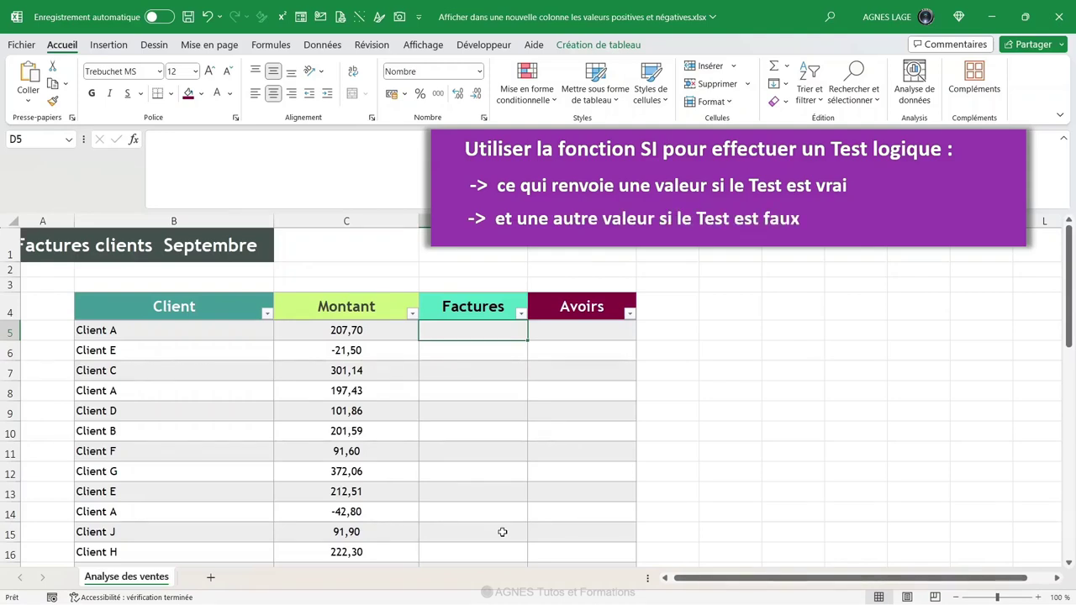
click(290, 155)
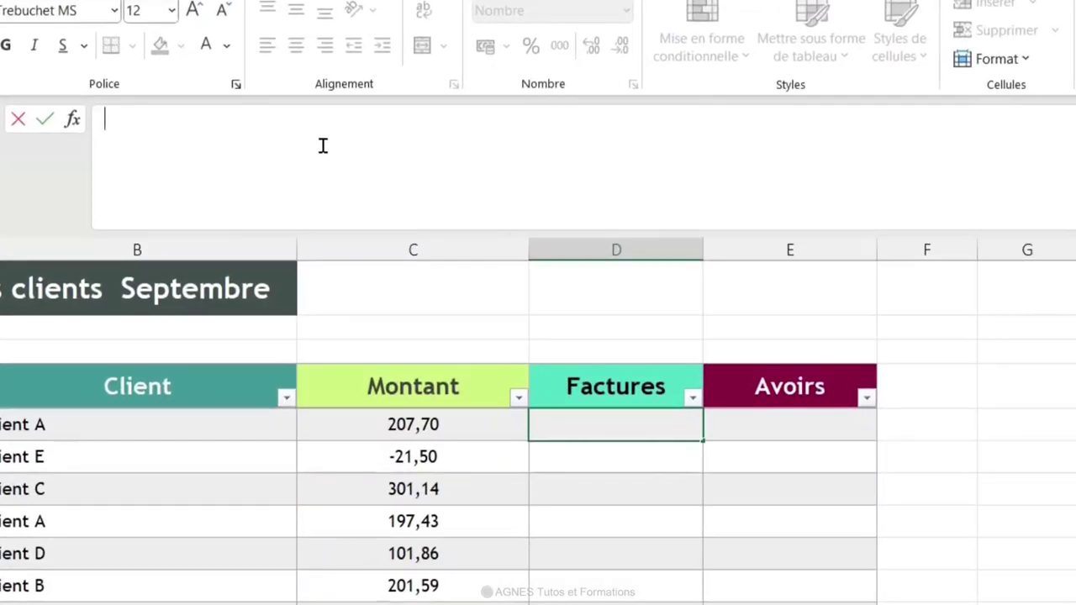
text(=SI)
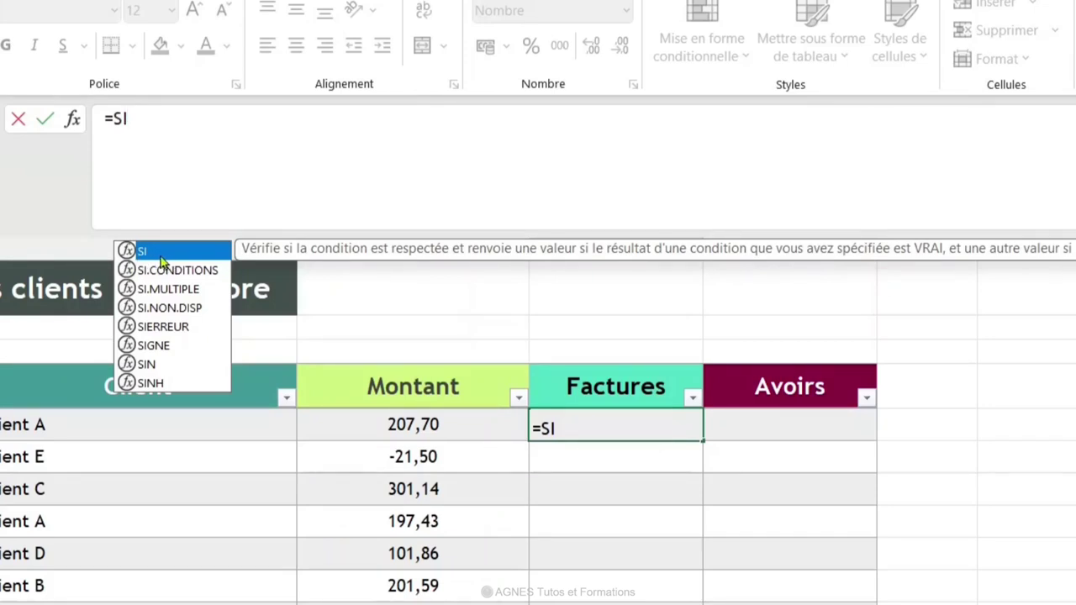
double_click(165, 252)
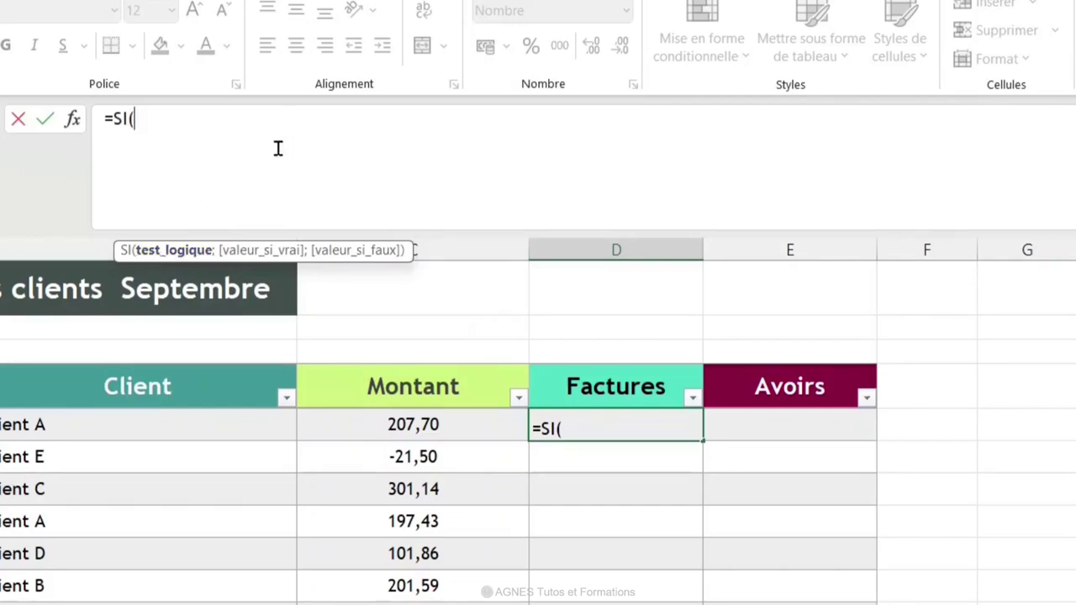
click(415, 425)
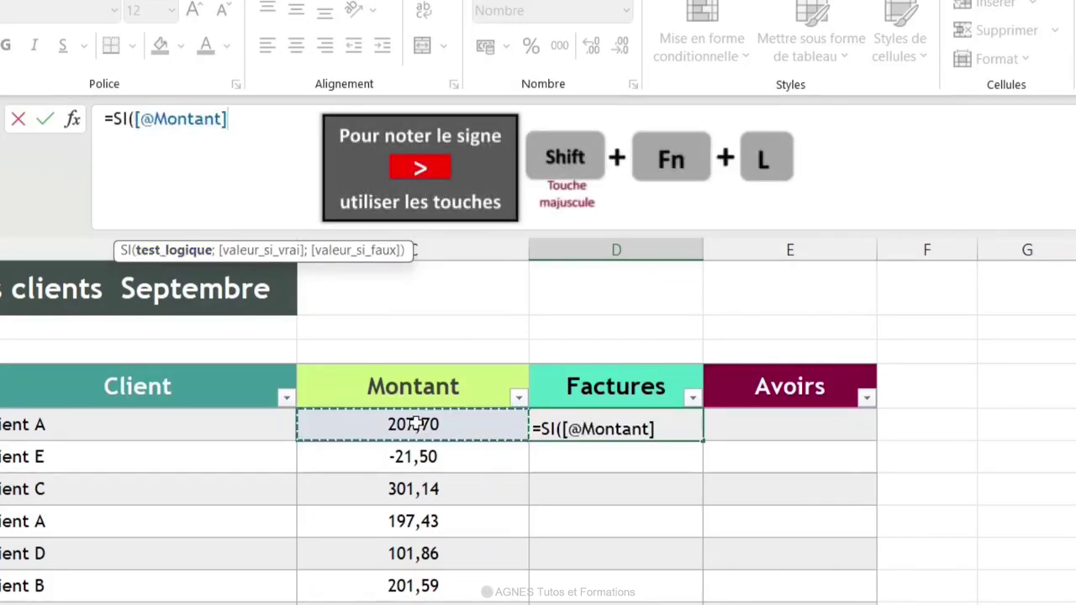
text(>)
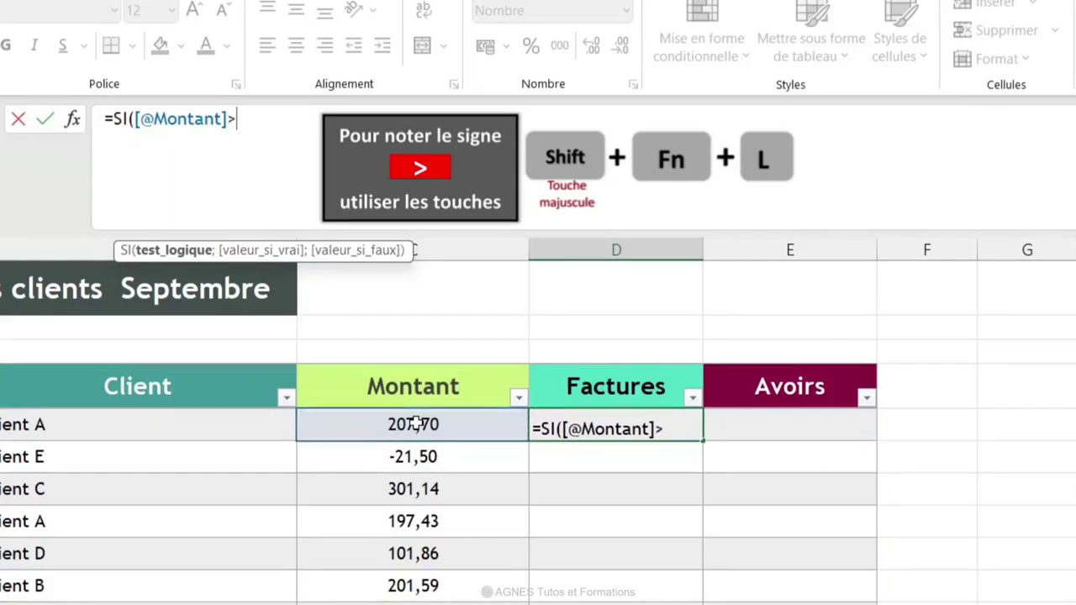
text(0)
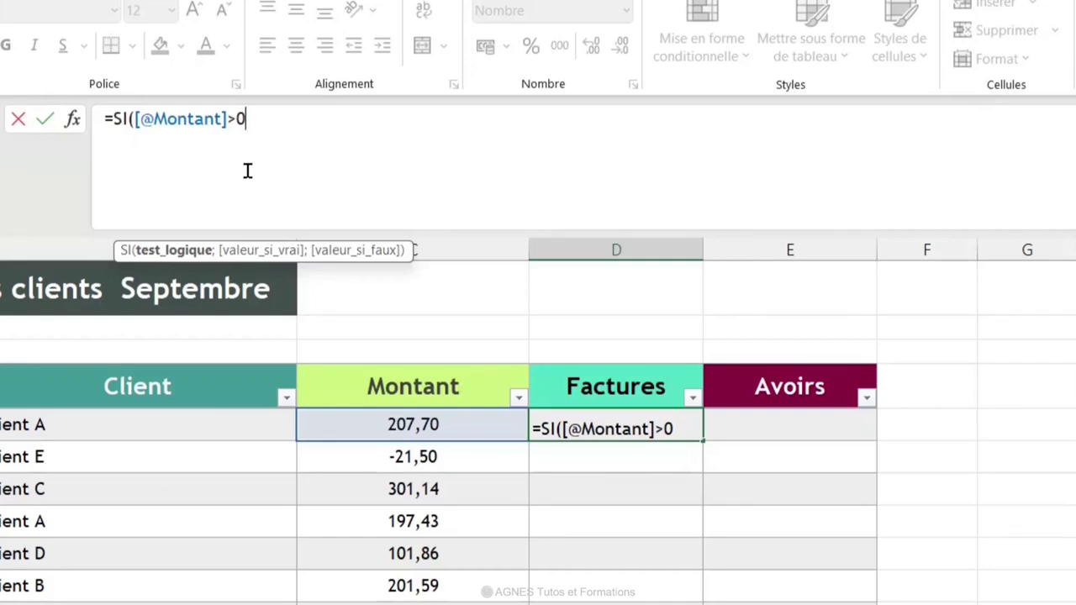
text(;)
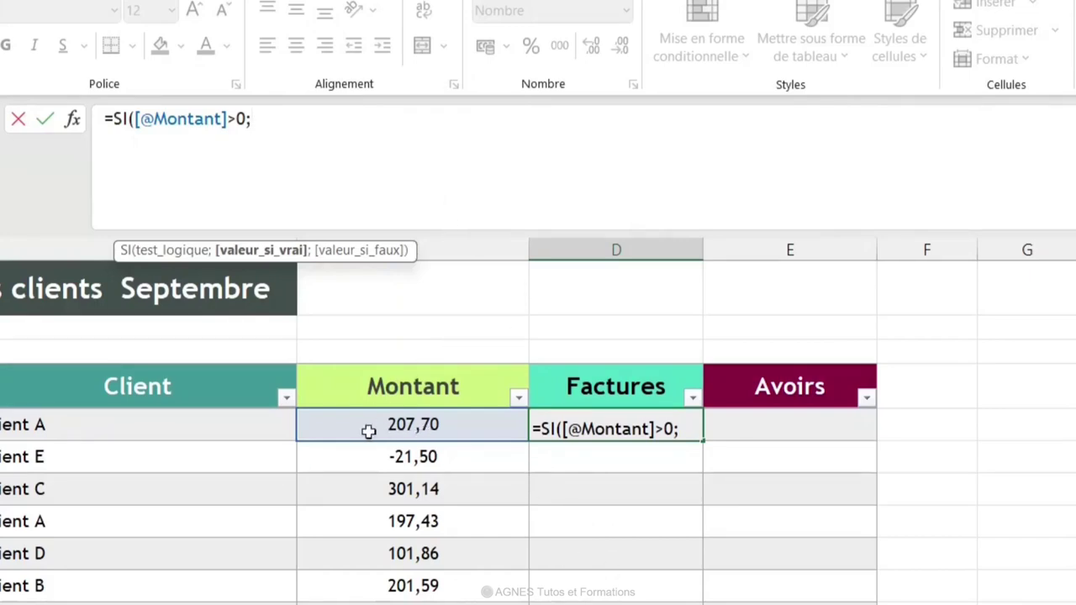
click(439, 427)
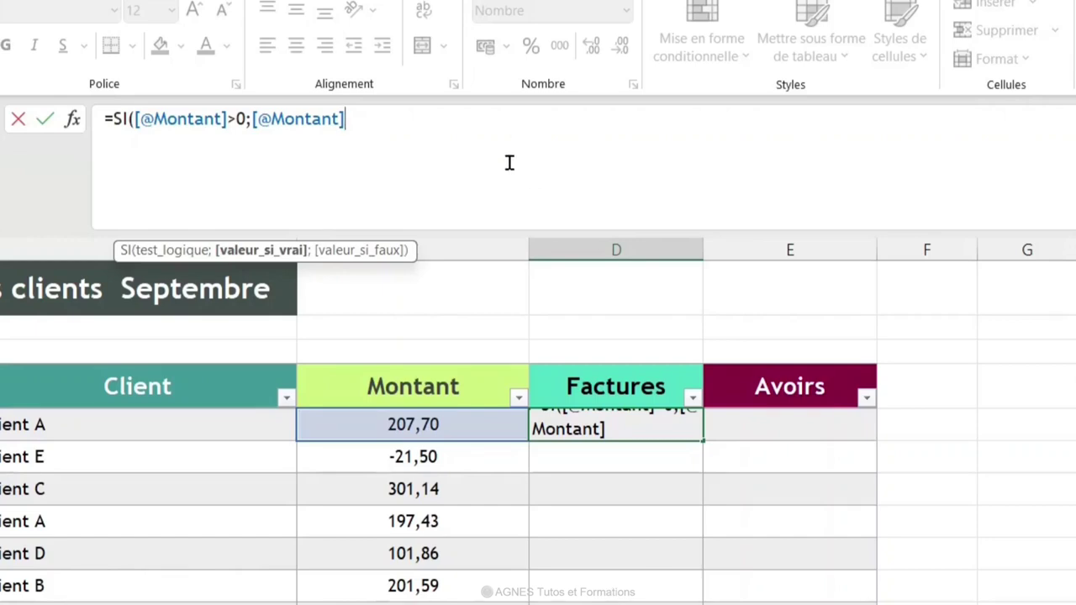
text(;"")
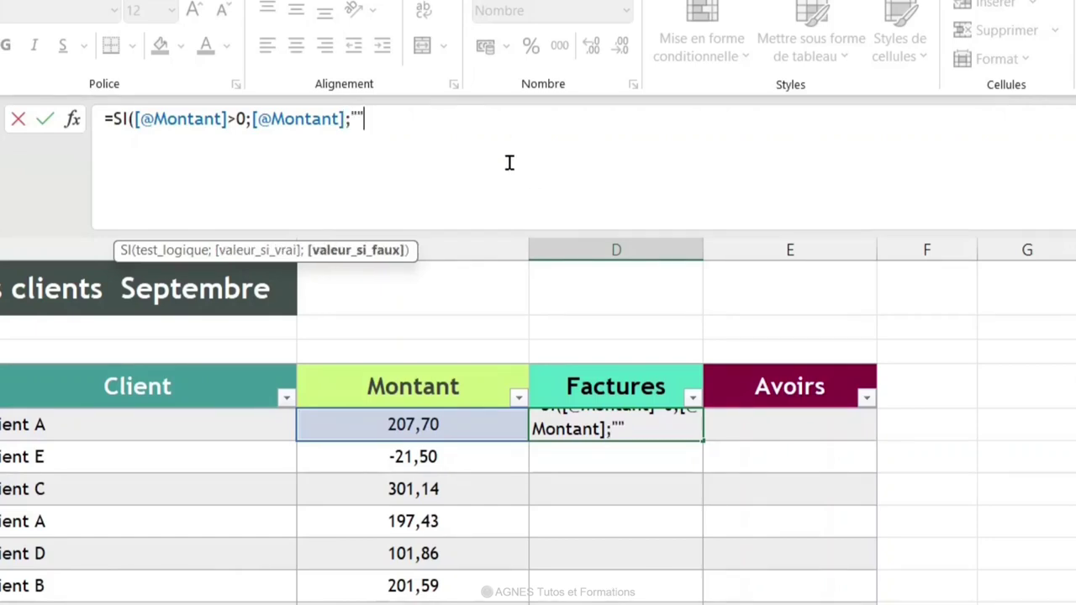
text())
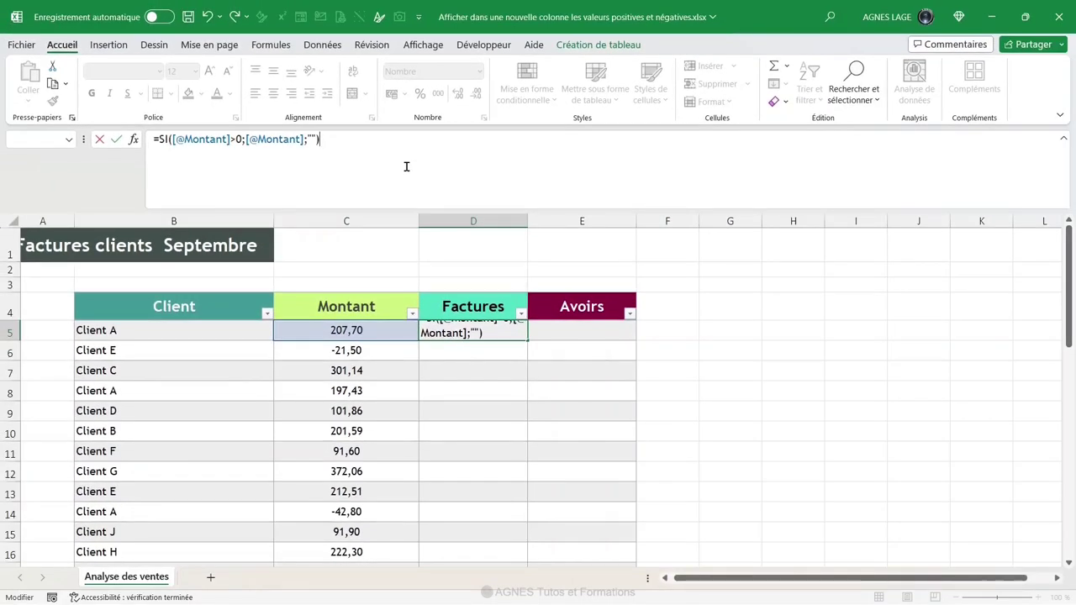
Validate the D5 formula so Factures fills down, leaving blanks beside -21,50 and -42,80
key(Return)
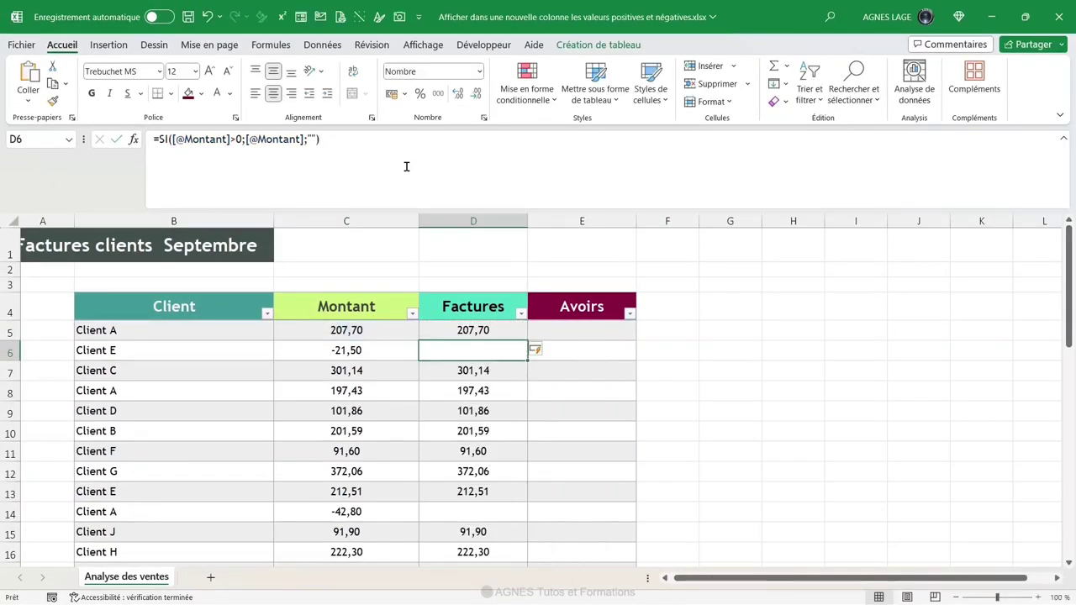
scroll(522, 499, down, 2)
scroll(522, 499, down, 2)
scroll(522, 499, down, 3)
scroll(522, 499, down, 1)
scroll(522, 499, up, 2)
scroll(522, 500, up, 3)
scroll(522, 499, up, 3)
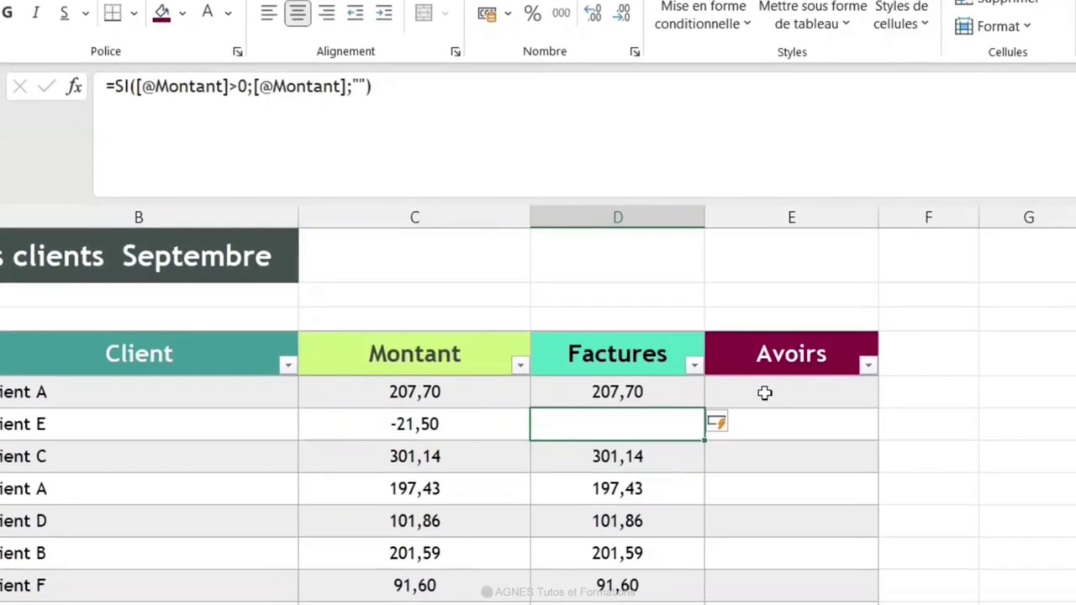
click(780, 393)
click(445, 120)
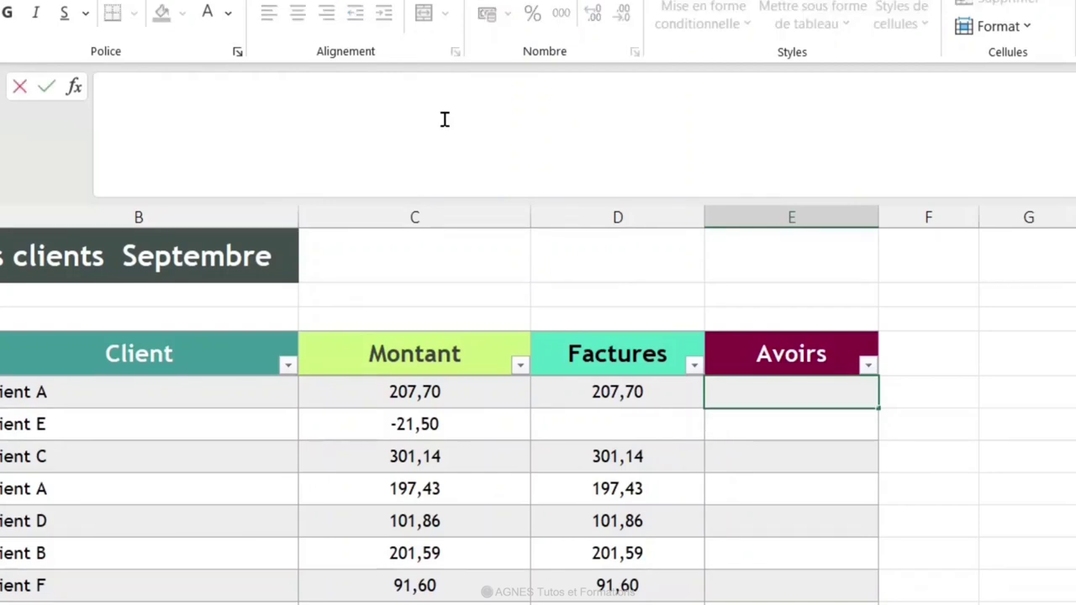
text(=SI)
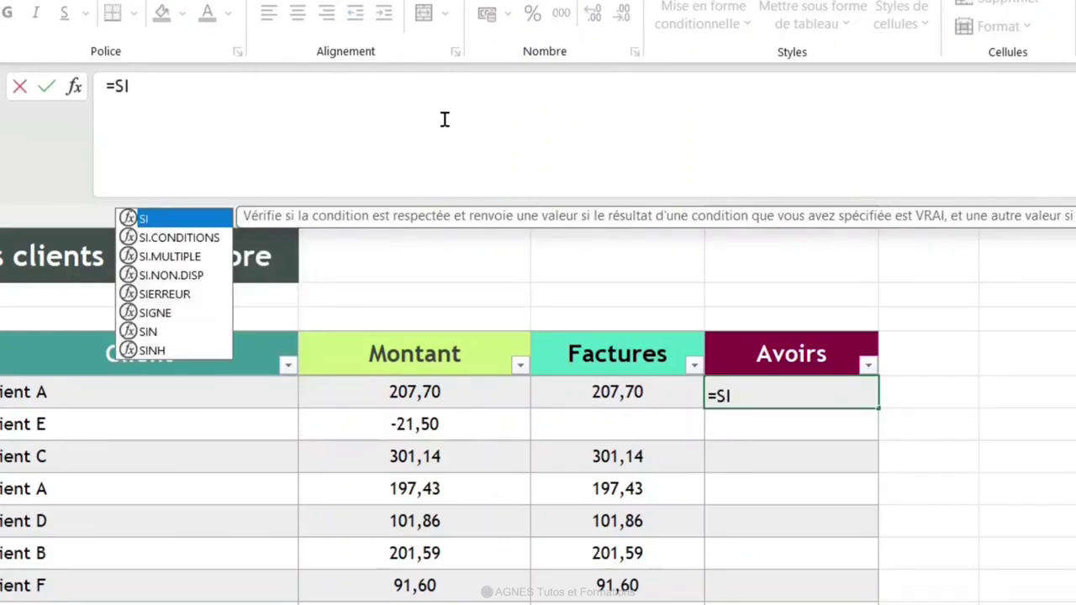
double_click(164, 222)
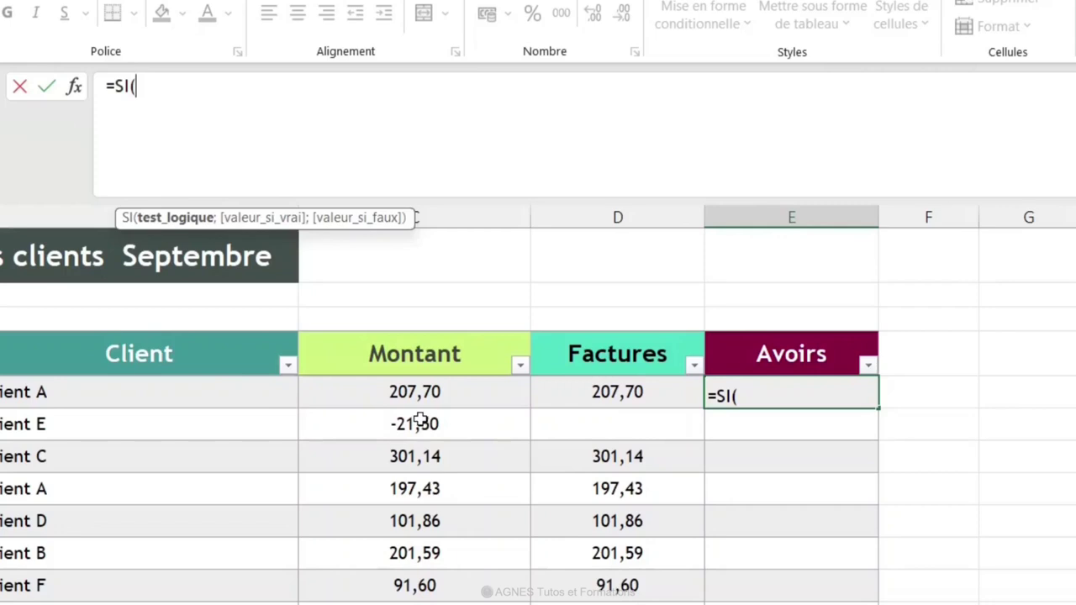
click(440, 391)
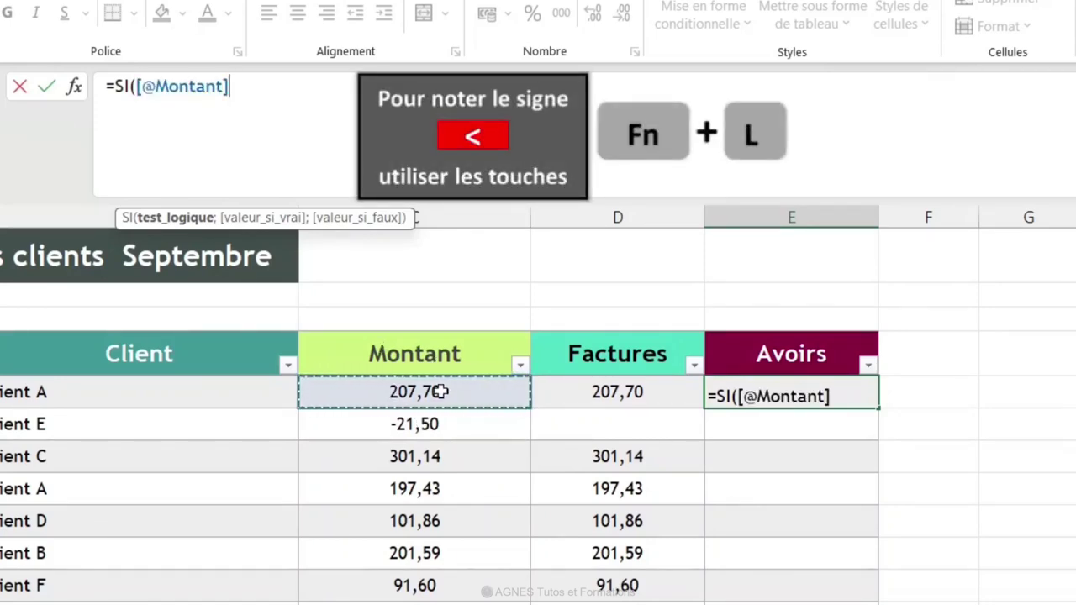
text(<0)
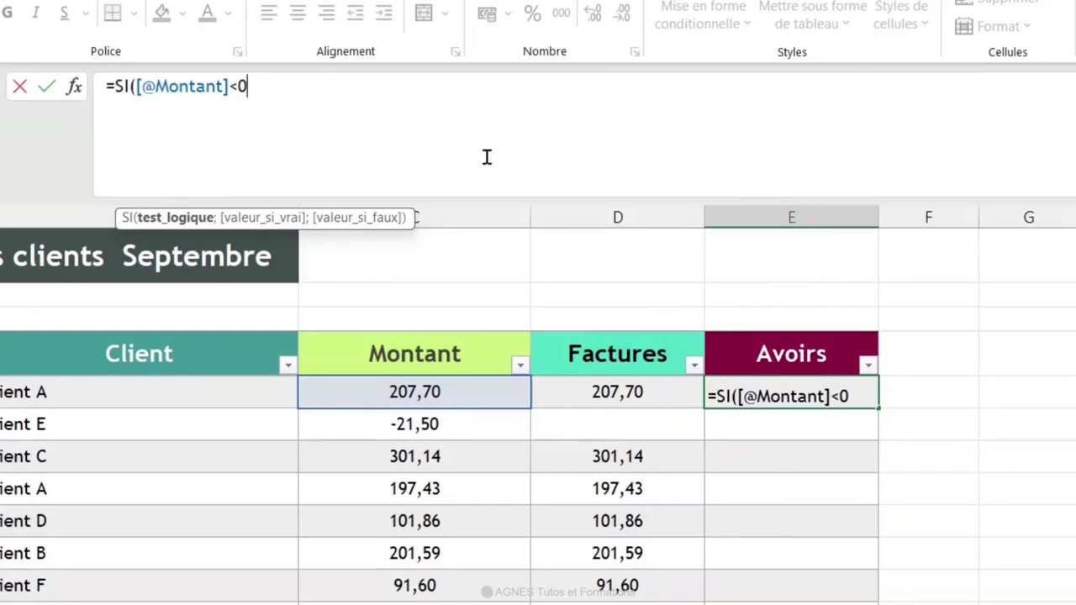
text(;)
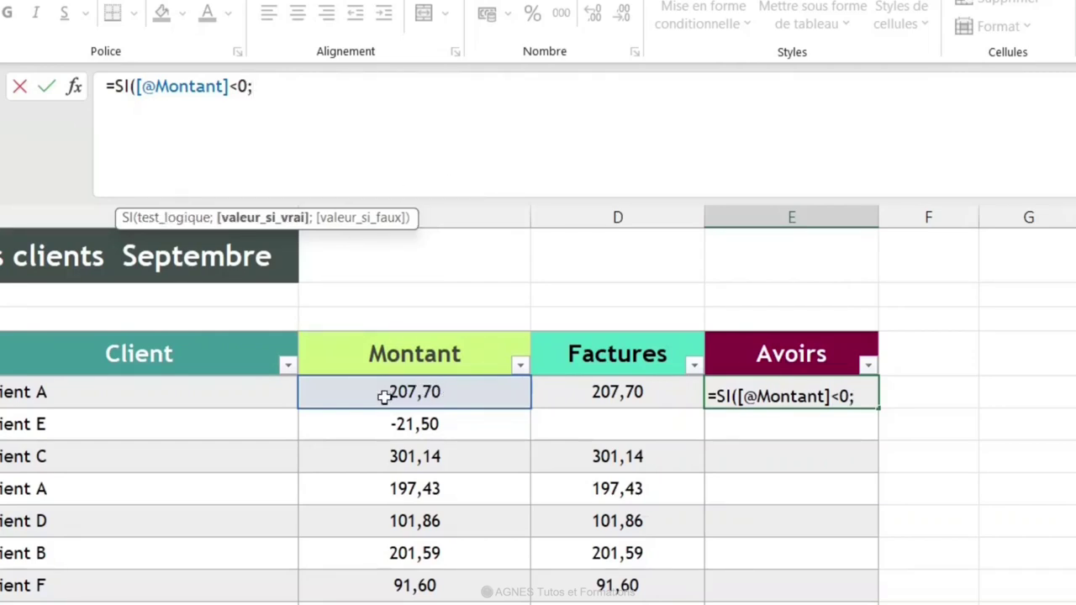
click(417, 394)
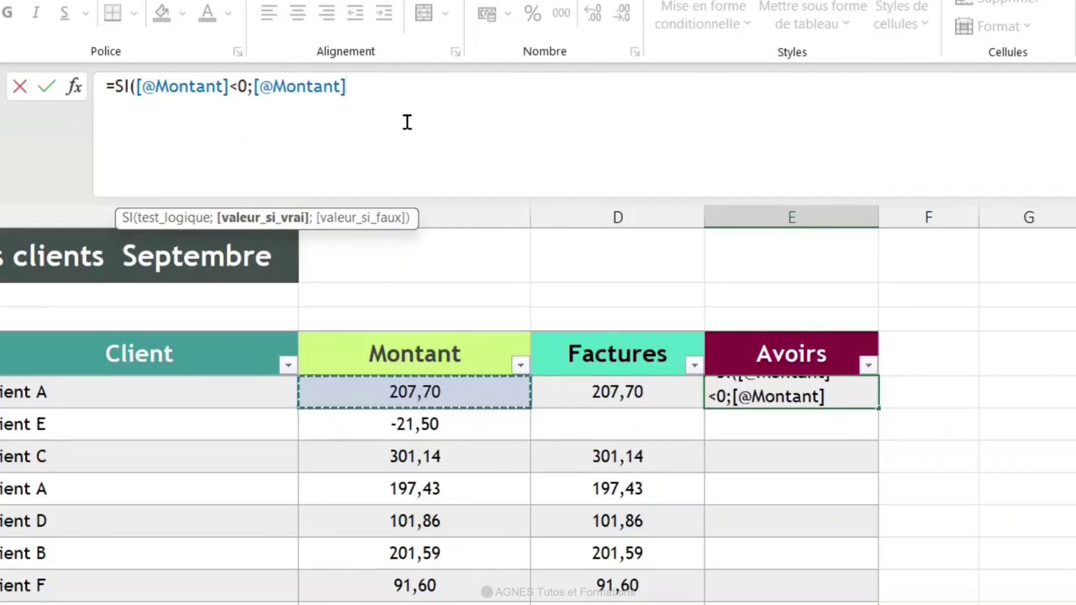
text(;)
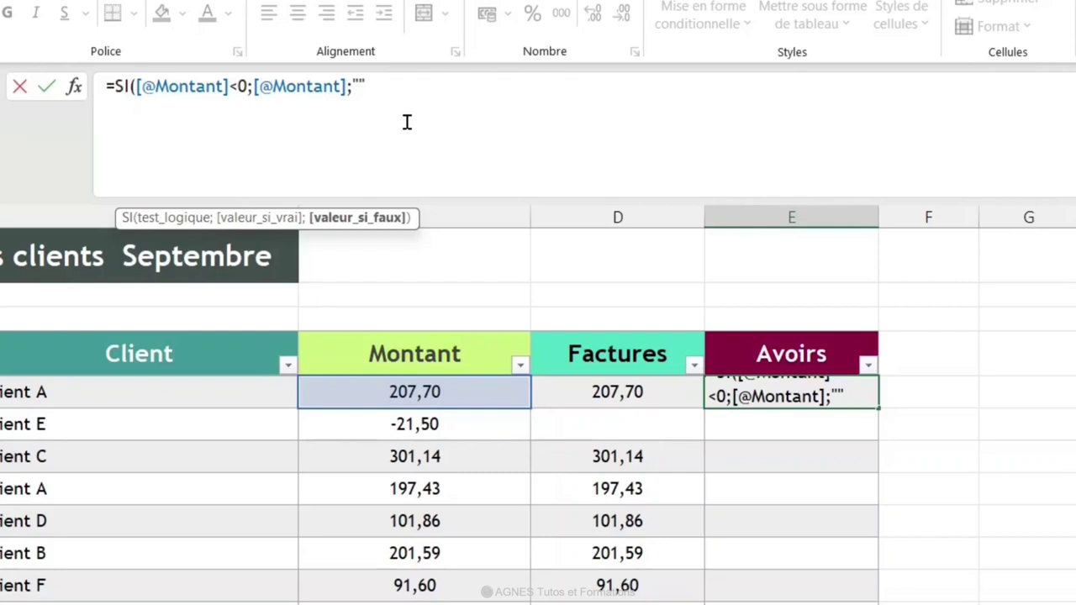
text())
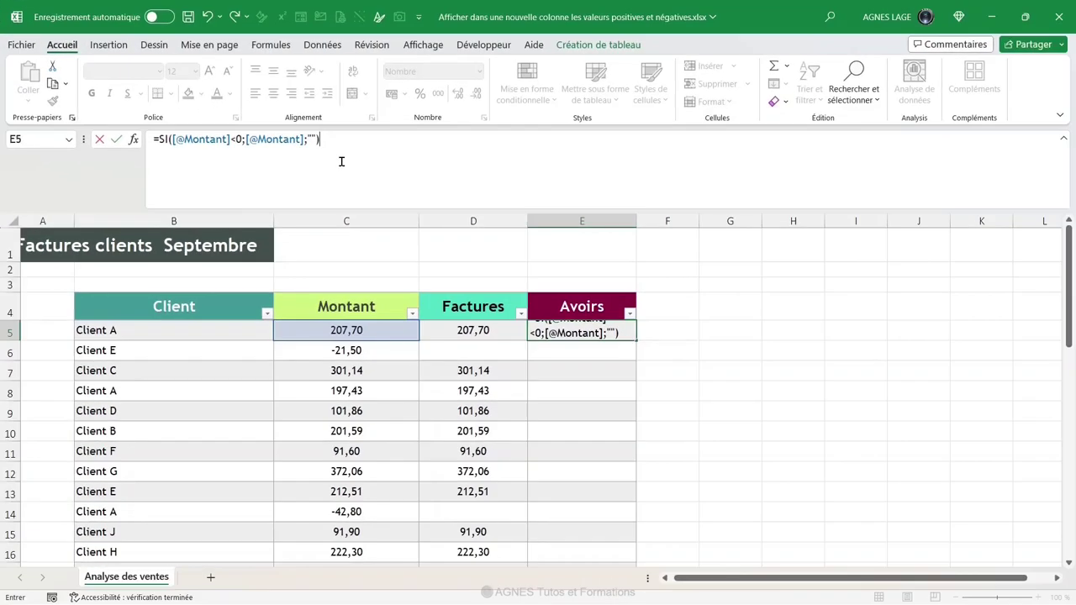
key(Return)
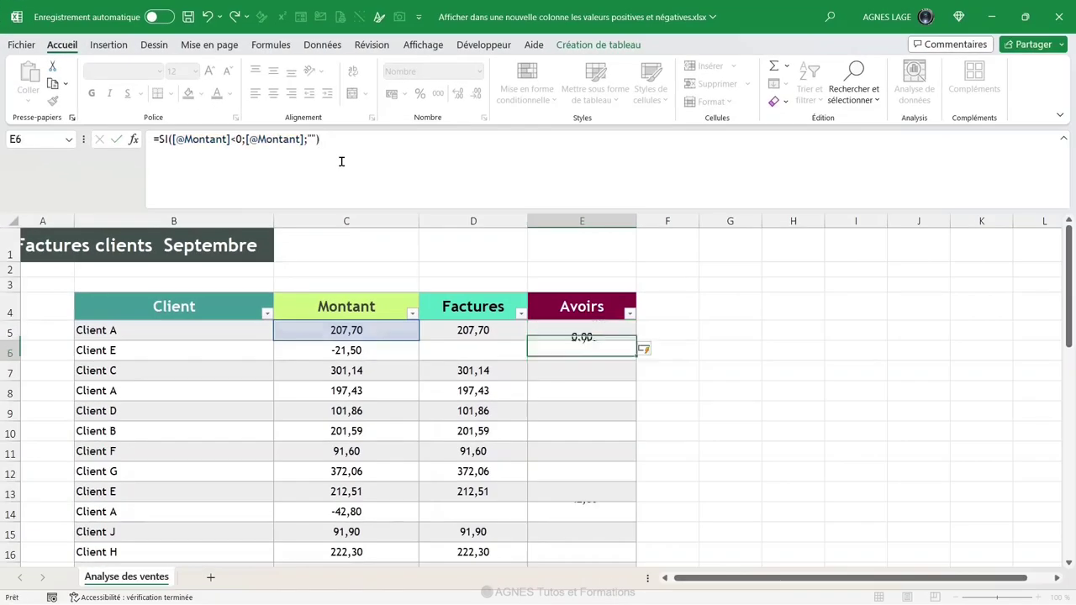
scroll(645, 409, down, 4)
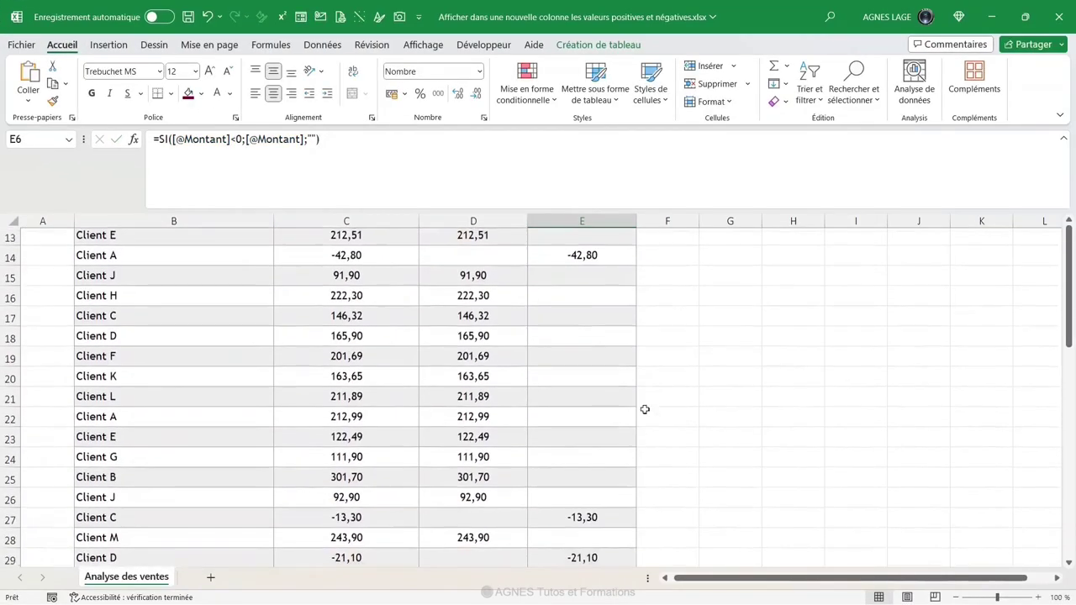
scroll(645, 409, down, 3)
scroll(645, 409, down, 3)
scroll(645, 409, up, 3)
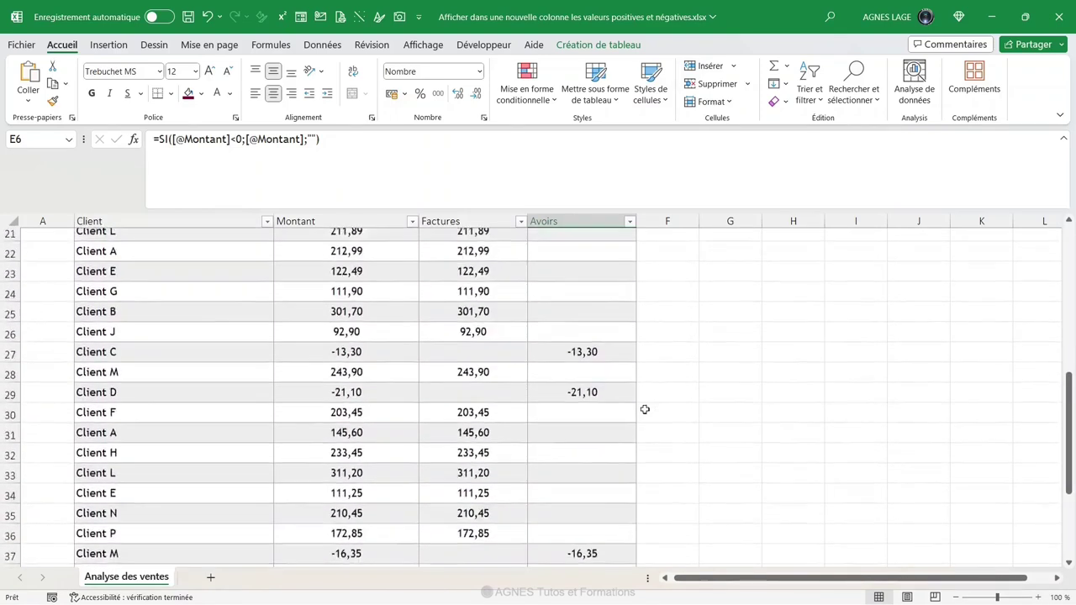
scroll(645, 409, up, 6)
scroll(645, 410, up, 1)
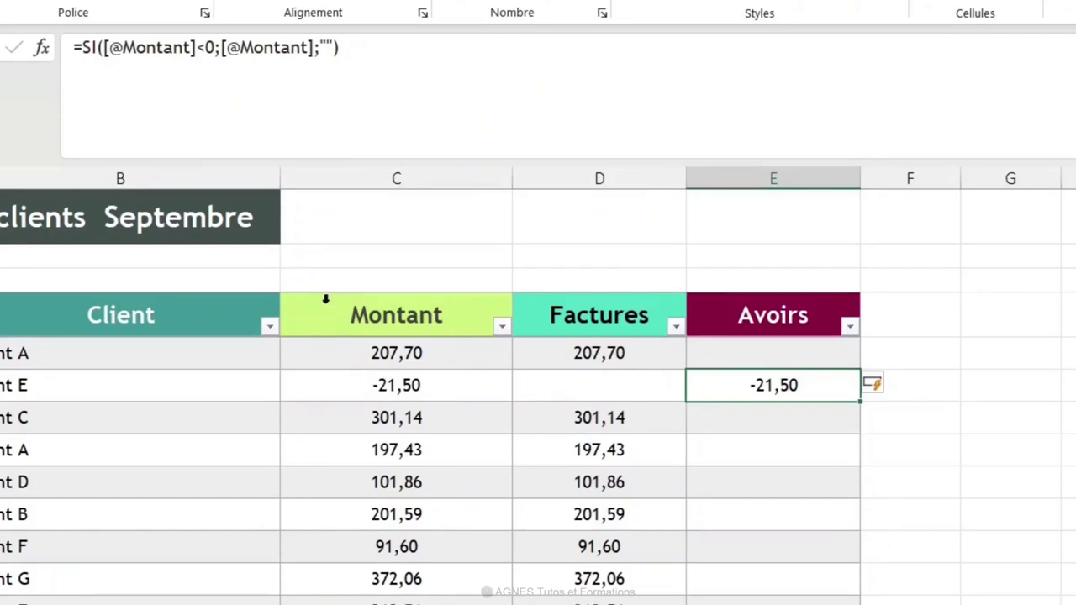
Select the entire Montant column with its header and open Mise en forme conditionnelle
click(332, 298)
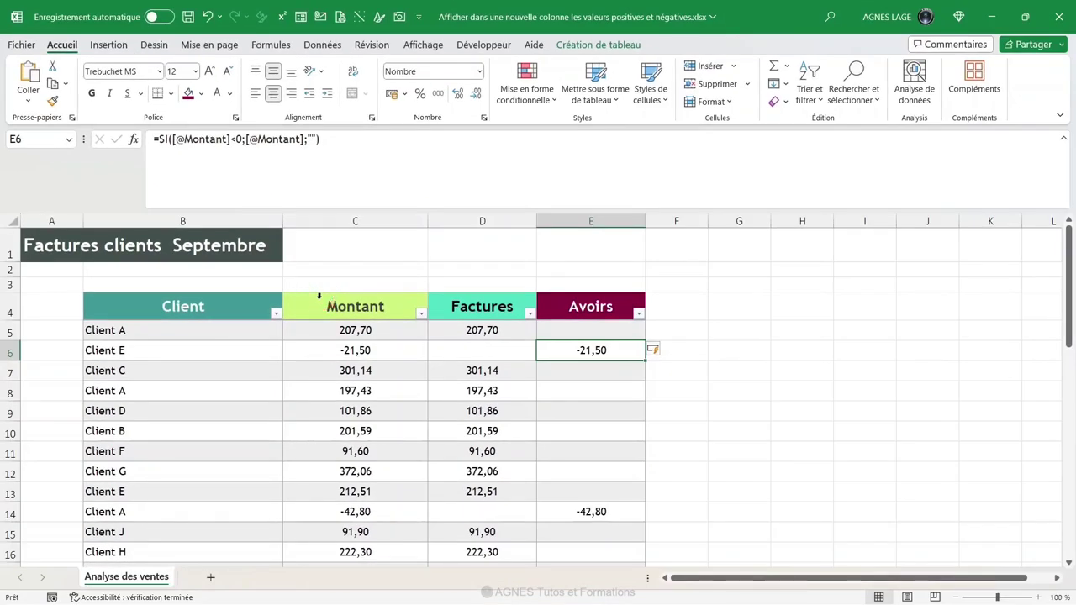
click(320, 295)
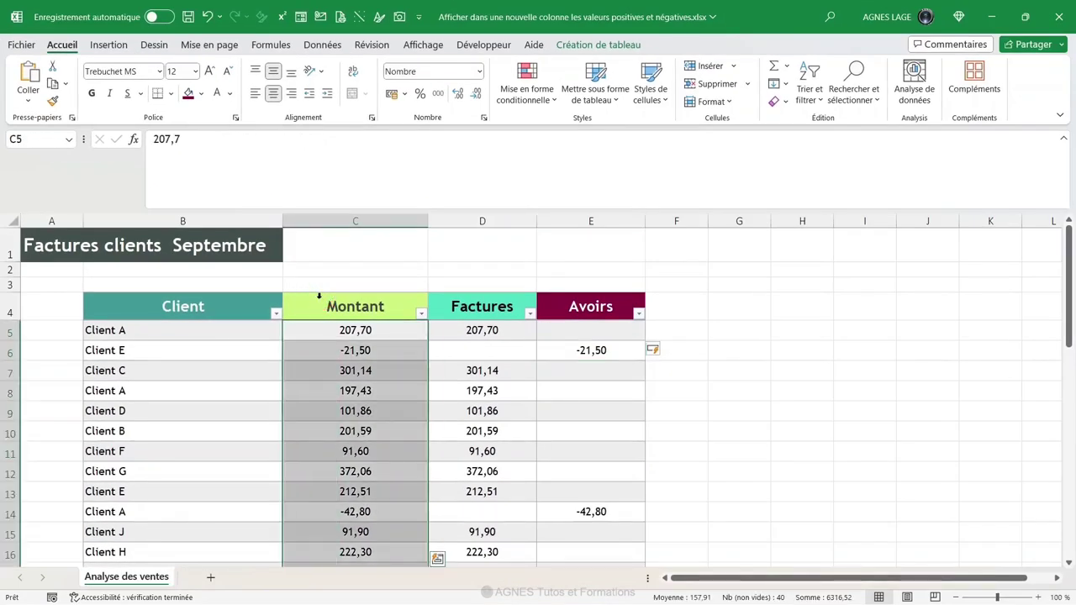
click(320, 295)
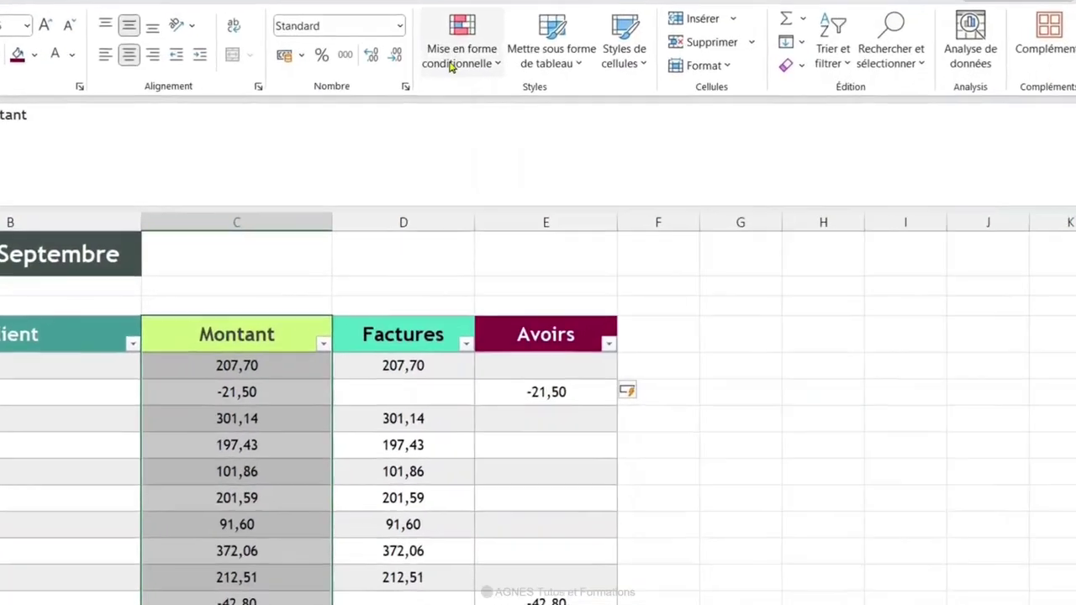
click(519, 99)
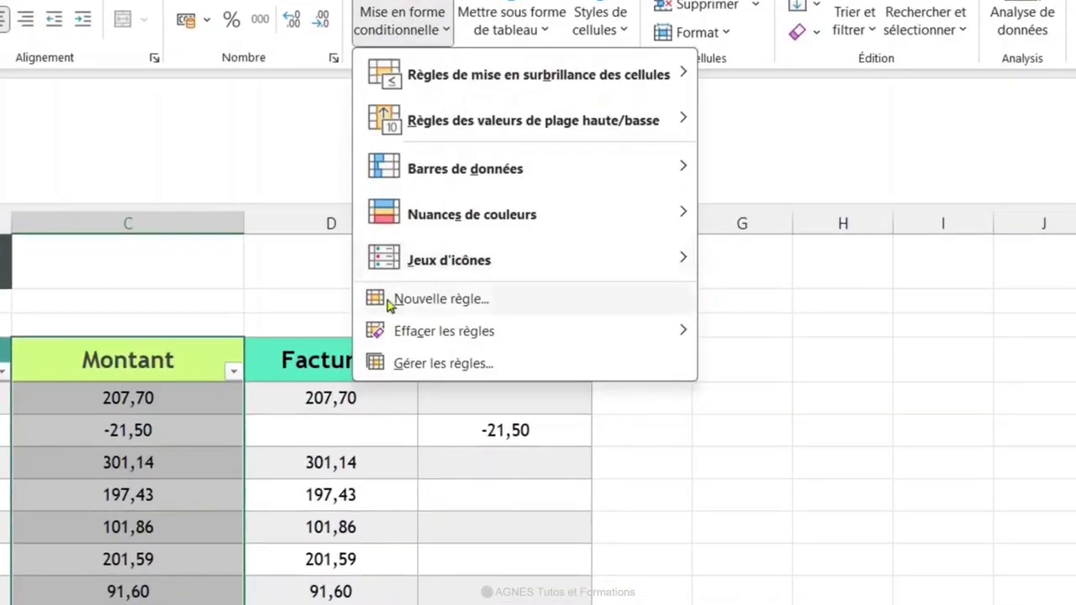
Create a new Jeux d'icônes rule using the diamond, triangle and circle icon set
click(420, 309)
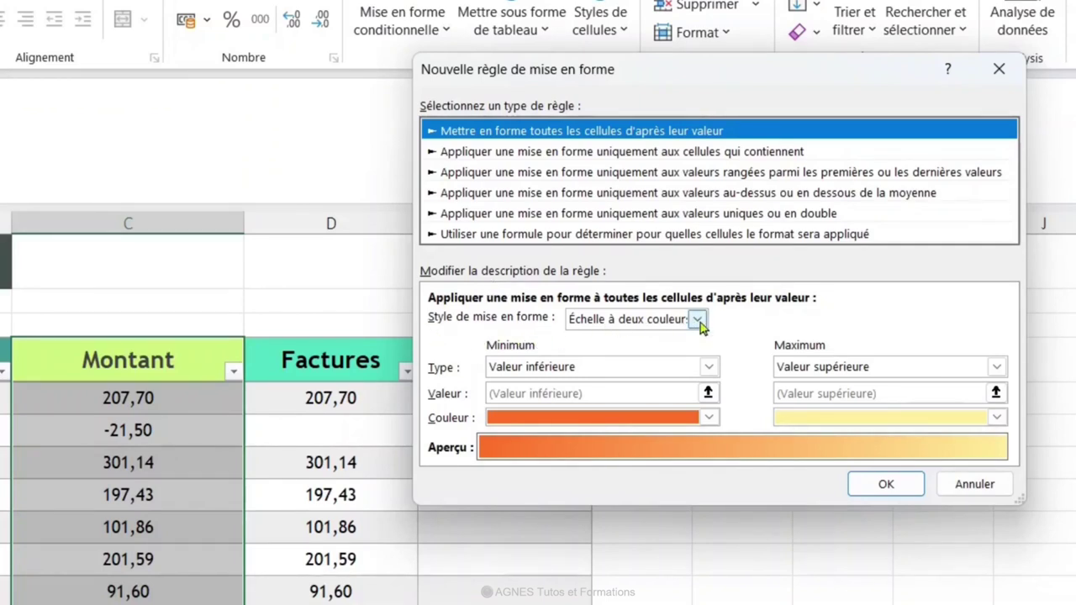
click(697, 319)
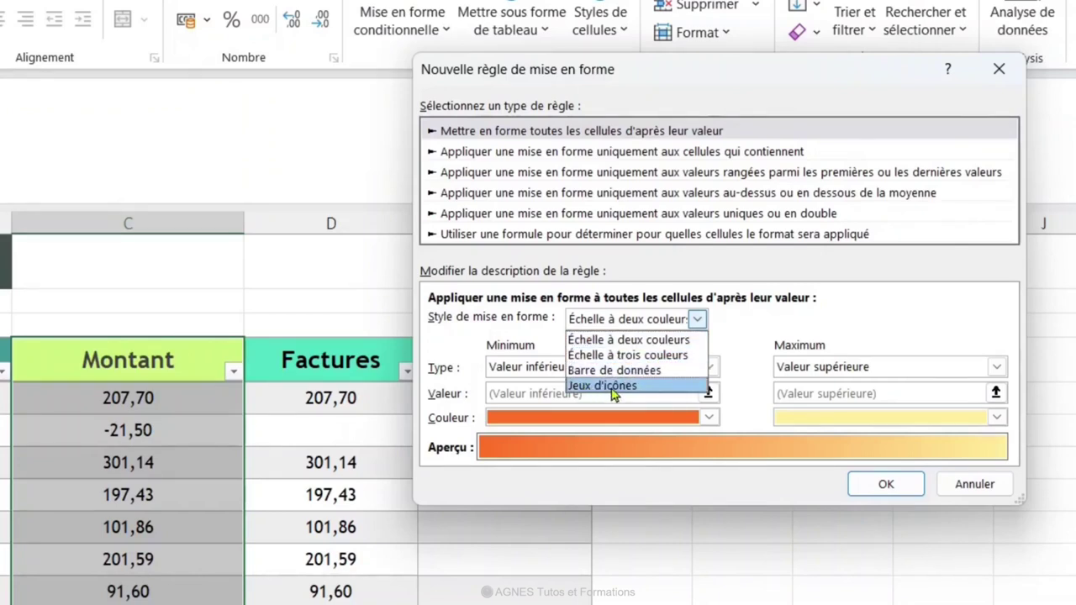
click(612, 389)
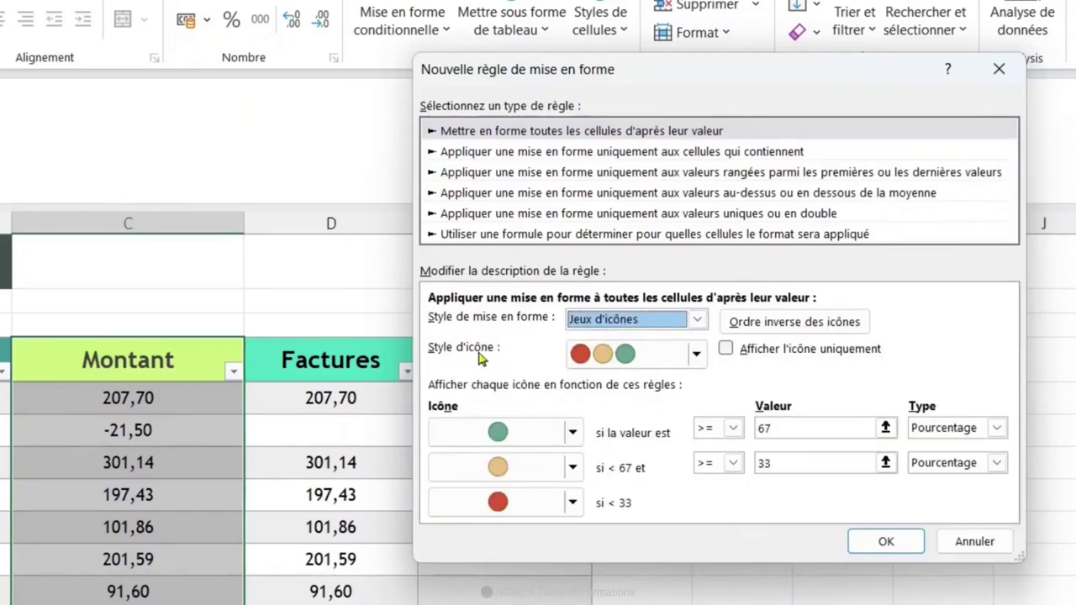
click(697, 354)
click(698, 354)
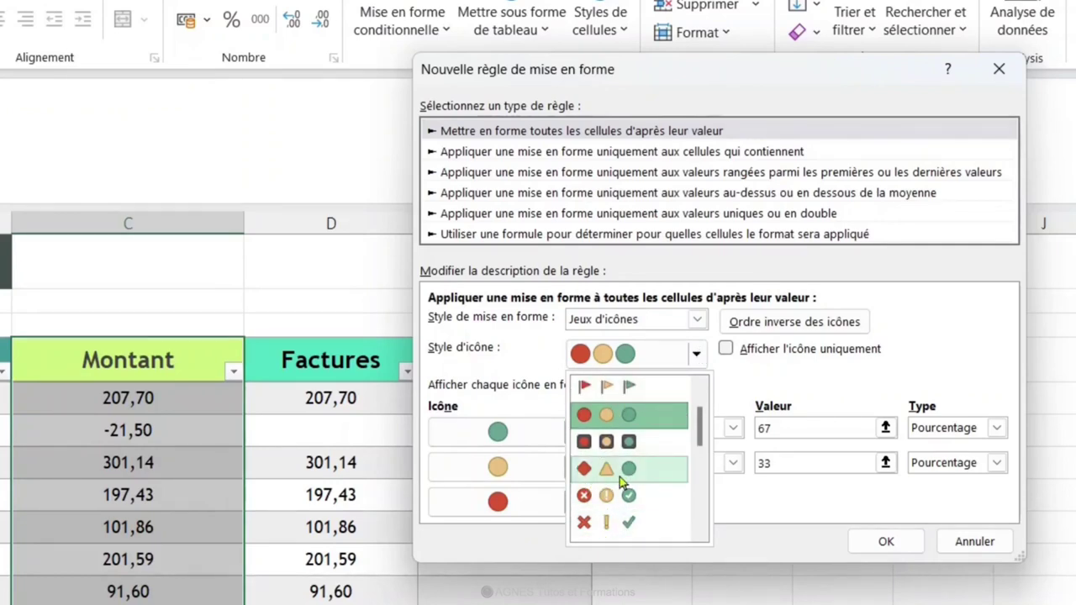
click(622, 479)
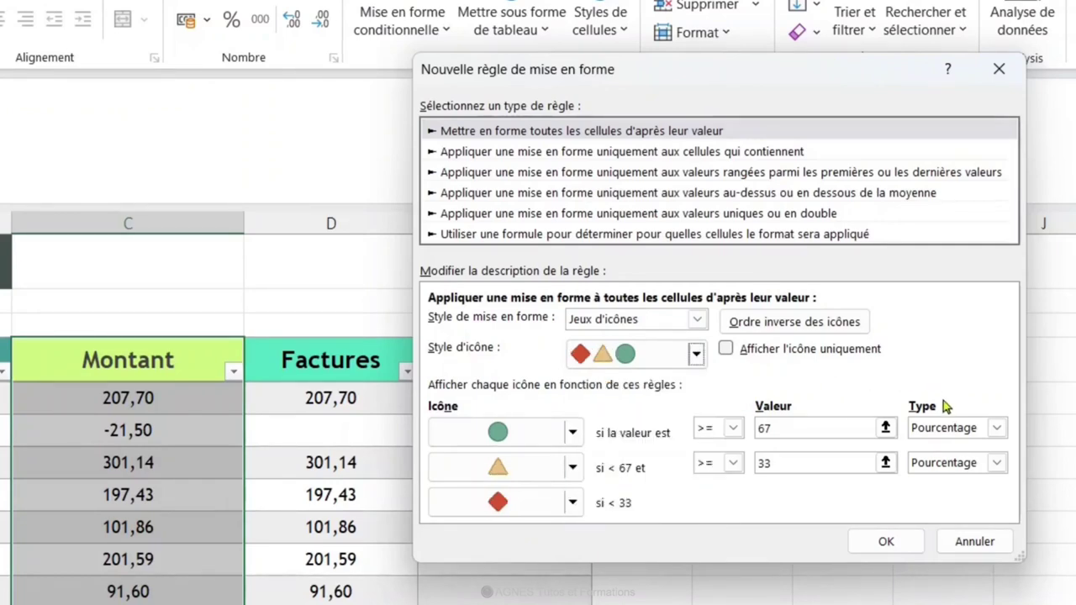
click(996, 430)
Set both thresholds to Nombre with value 0 and the middle icon to Aucune icône de cellule
click(932, 448)
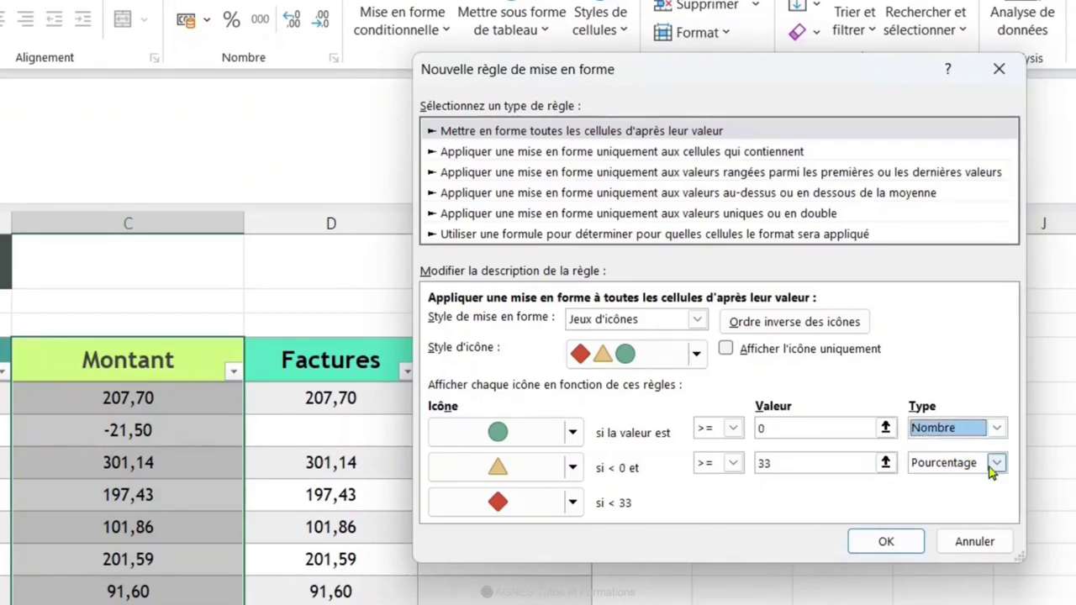
click(996, 463)
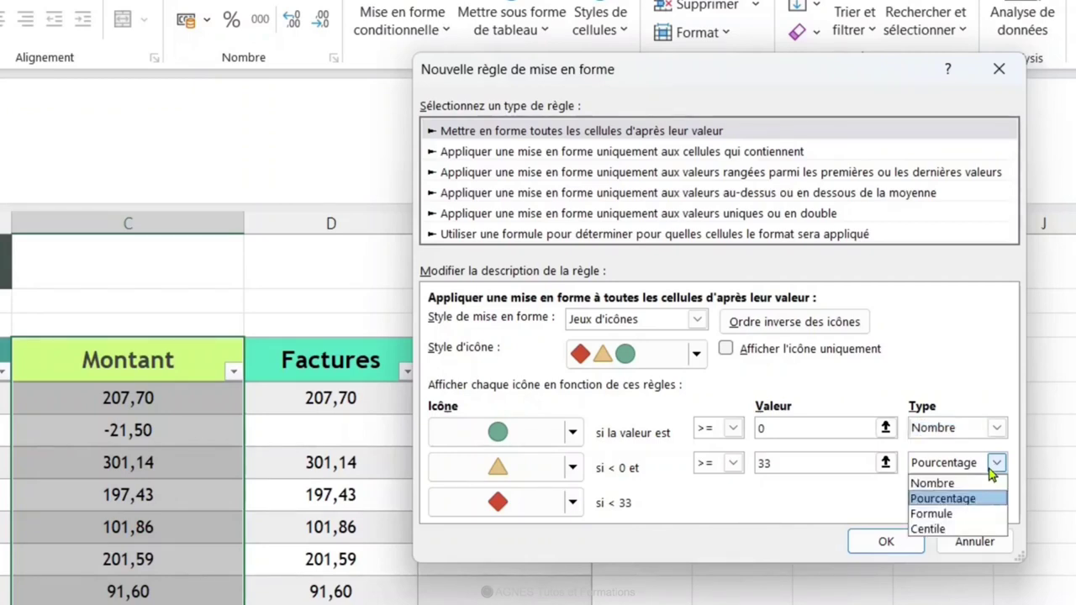
click(938, 489)
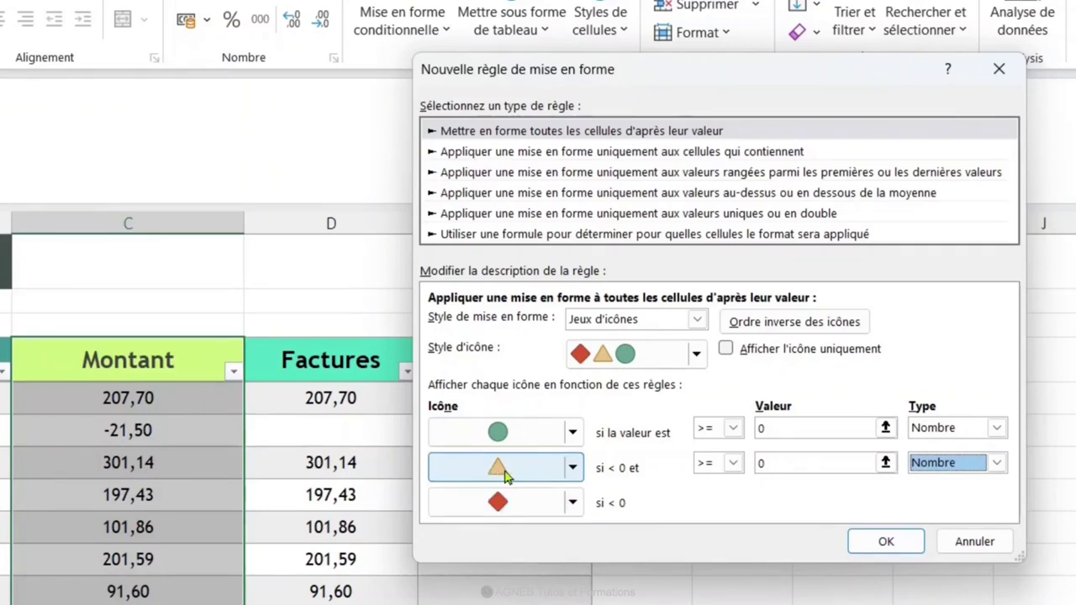
click(572, 468)
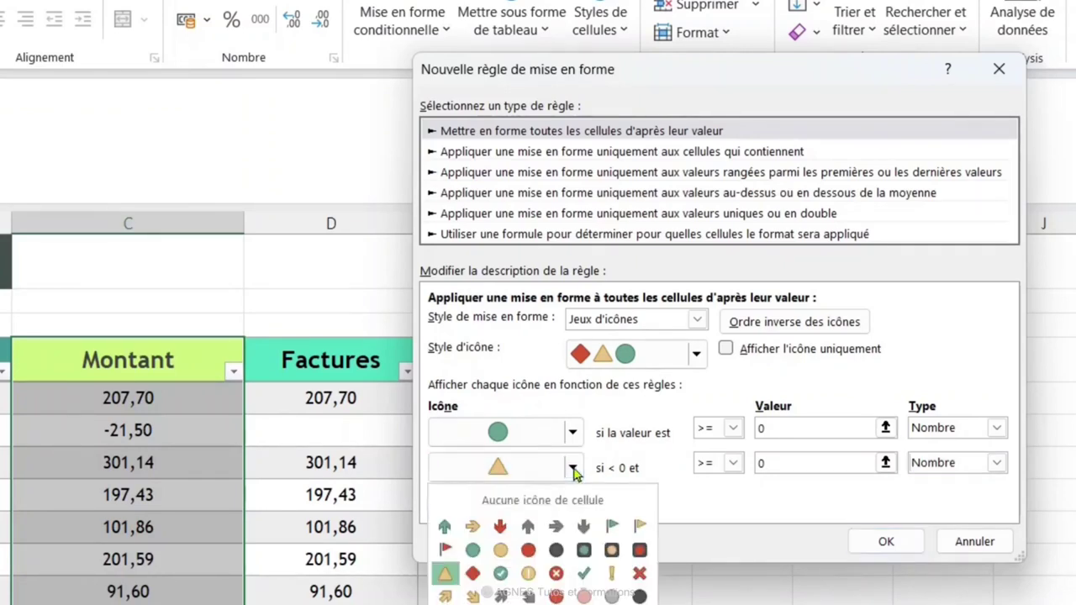
click(531, 501)
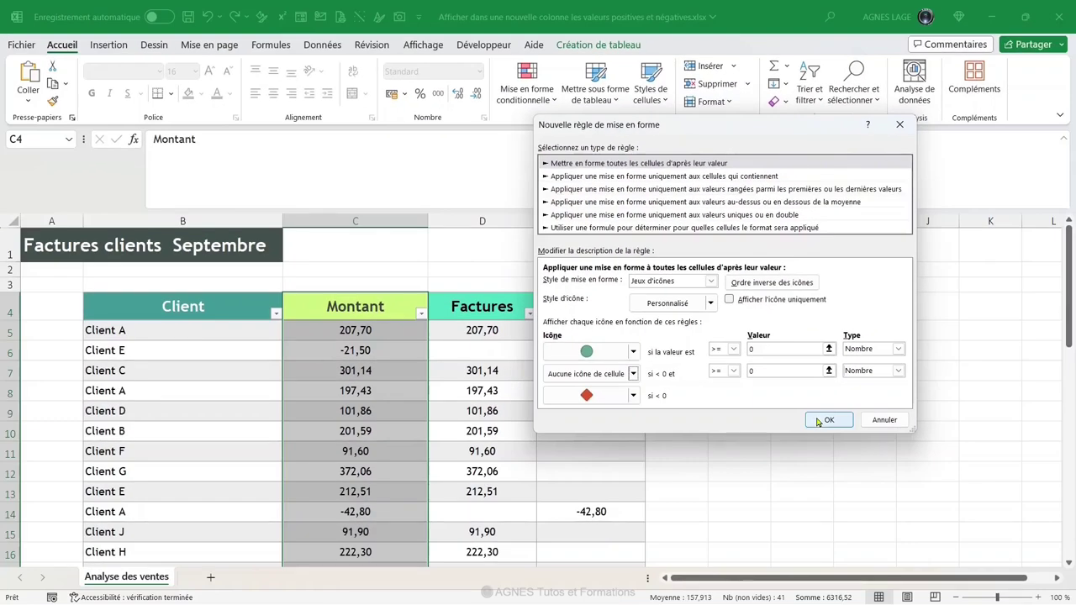
Confirm the icon rule and check Montant shows green circles for positives, red diamonds for negatives
click(818, 422)
click(401, 332)
scroll(354, 414, down, 1)
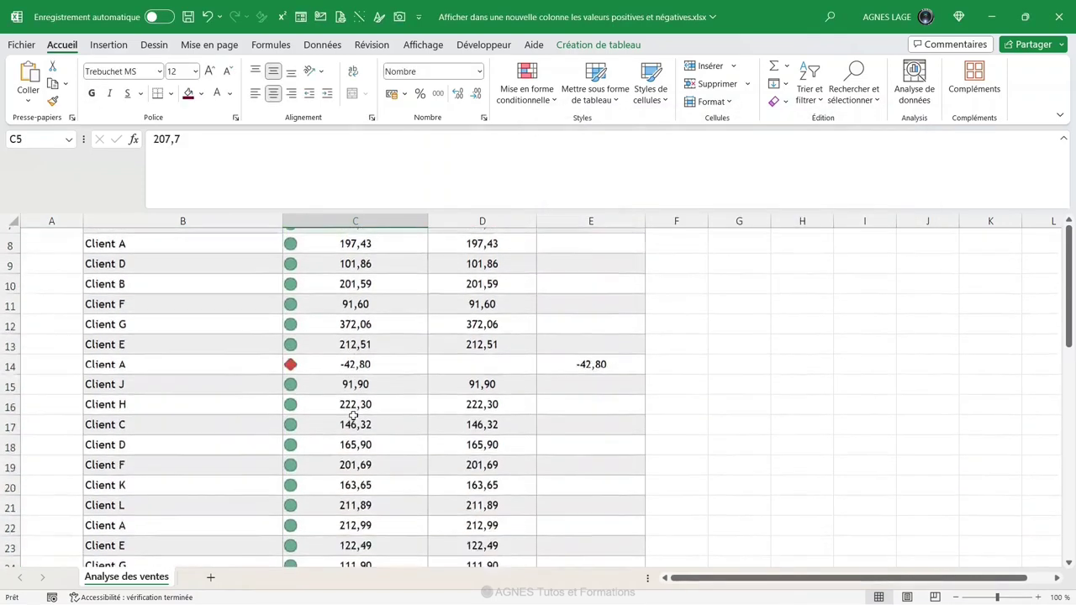
scroll(354, 414, down, 4)
scroll(354, 414, down, 1)
scroll(354, 414, up, 5)
scroll(354, 414, up, 1)
scroll(354, 414, up, 1)
scroll(354, 413, up, 1)
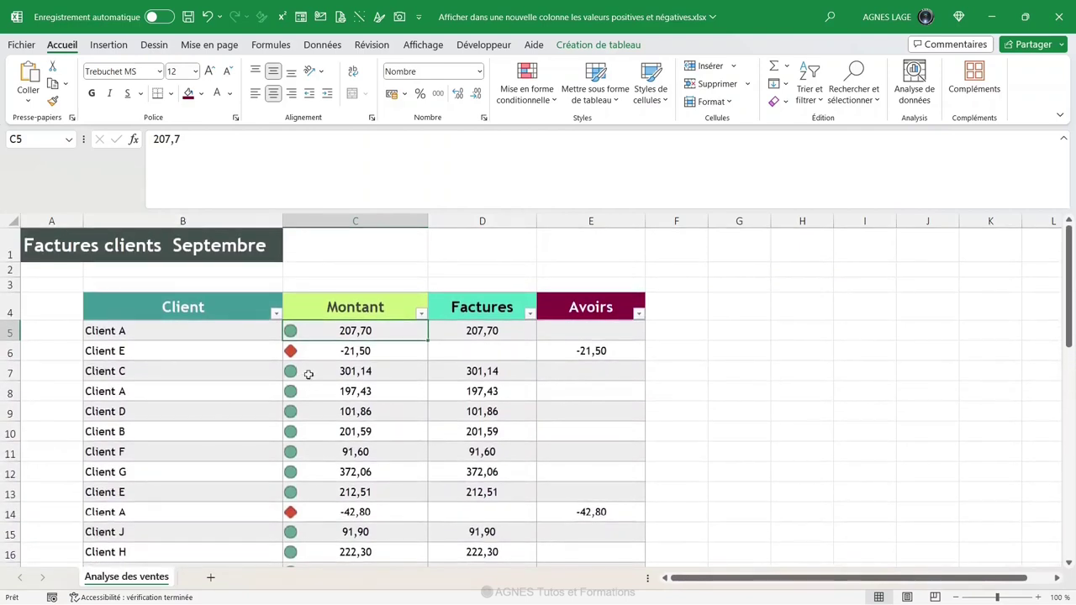